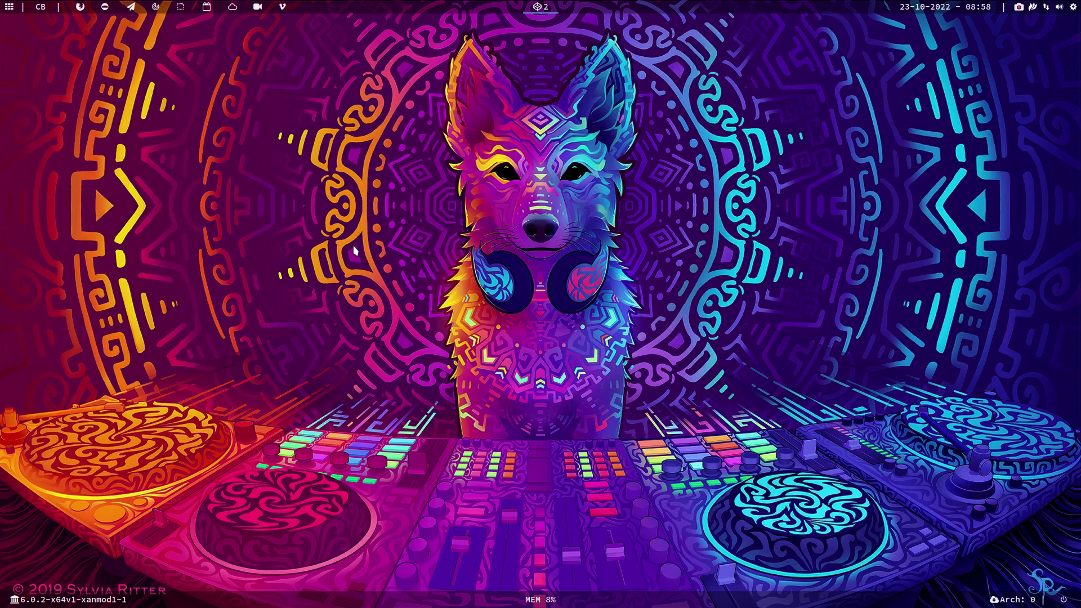
# Open VirtualBox and select the ARISER virtual machine.
pyautogui.press('super+Return')
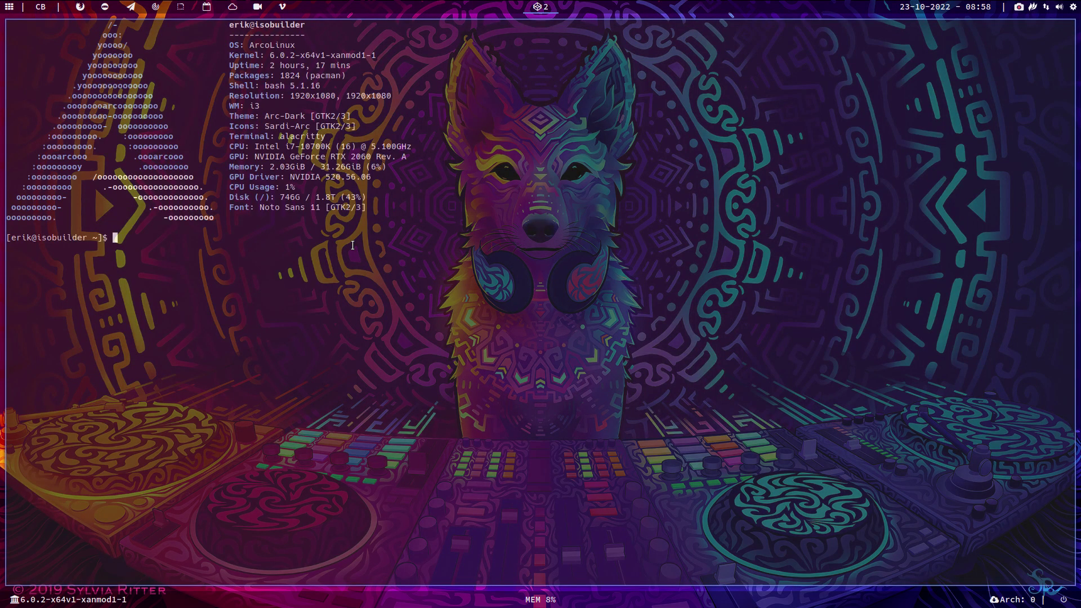
pyautogui.press('super+q')
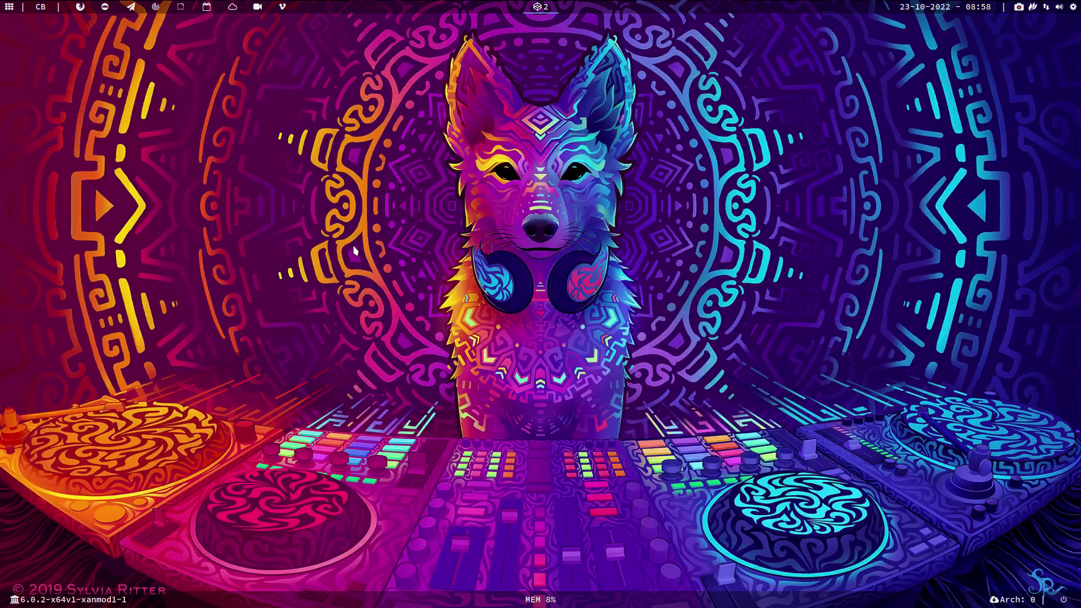
pyautogui.press('super+Return')
pyautogui.press('super+Return')
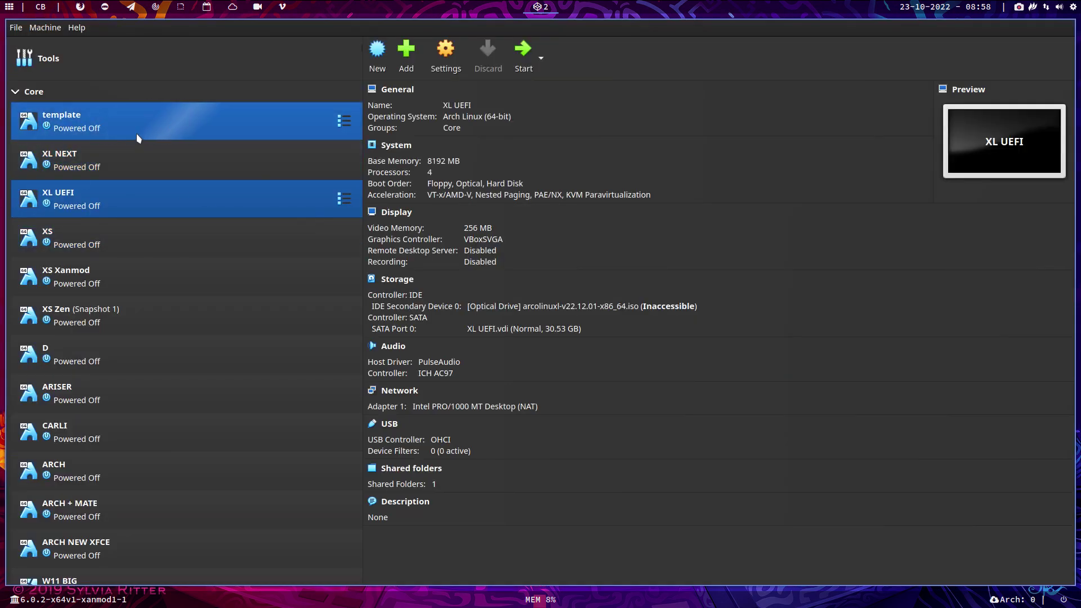
pyautogui.click(137, 402)
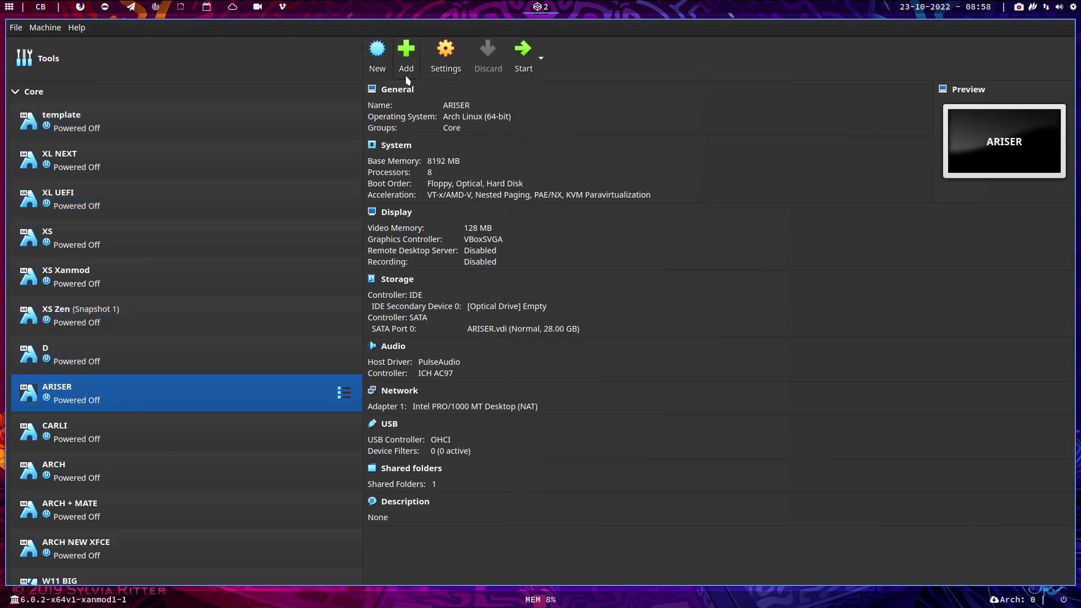
# Switch to the Chromium browser and open the website ariser.eu.
pyautogui.press('super+1')
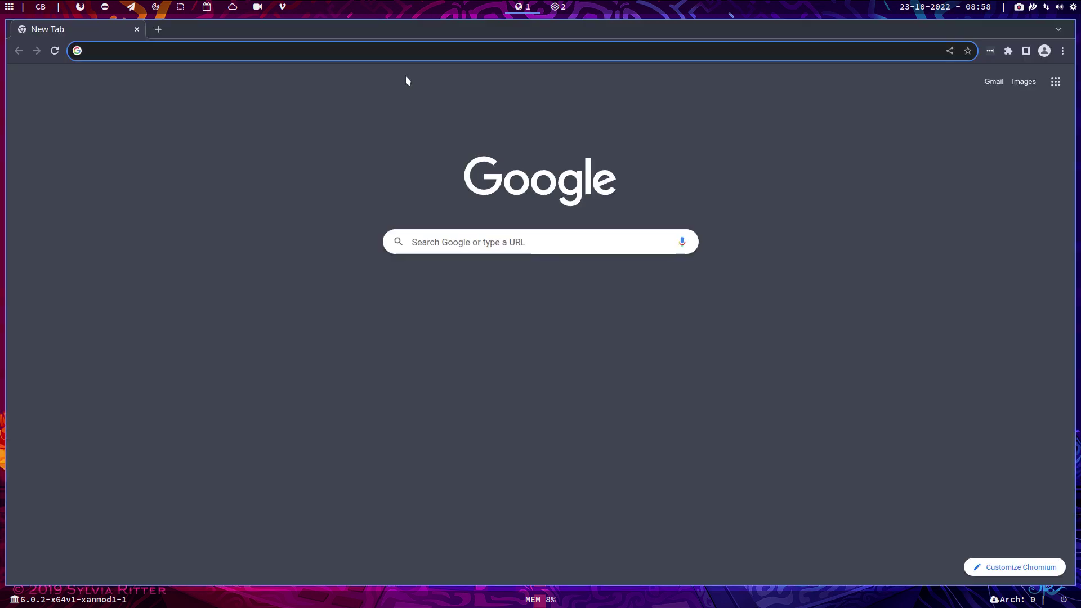
pyautogui.write('ari')
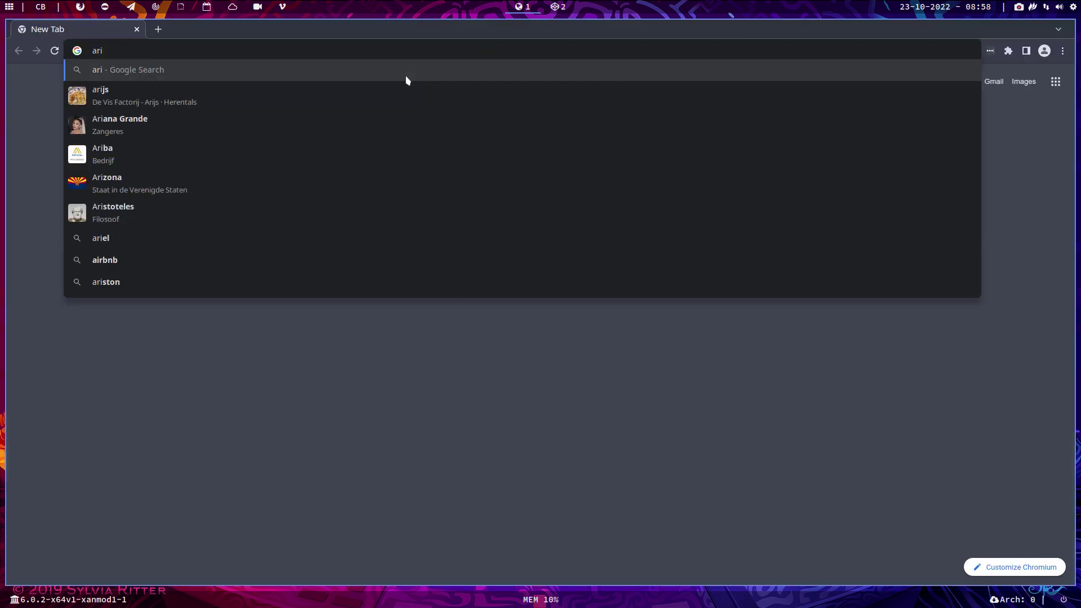
pyautogui.write('ser.eu')
pyautogui.press('Return')
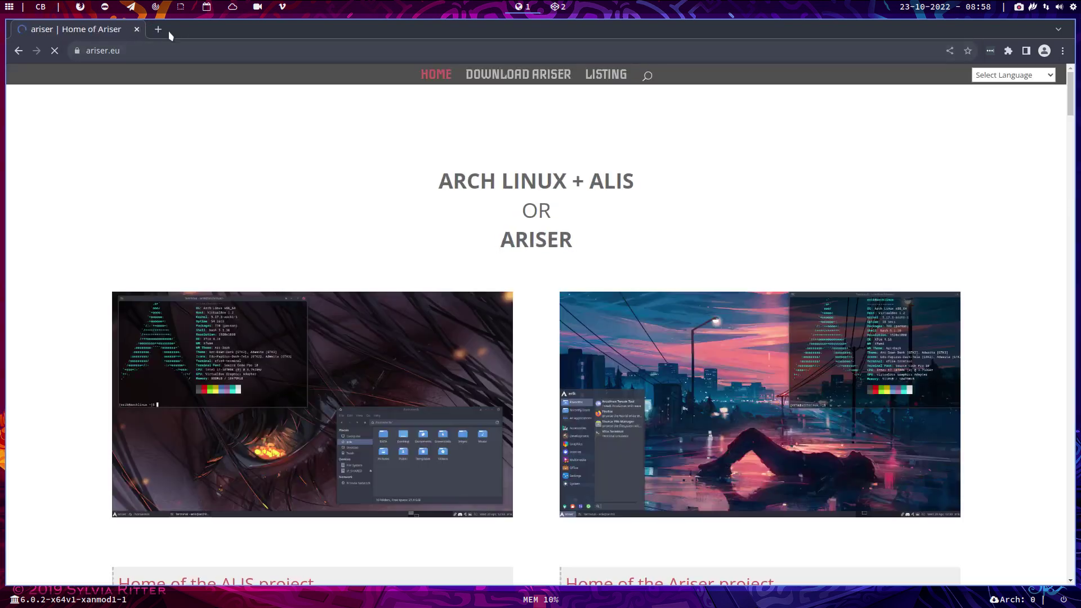
# Open the ArcoLinux website arcolinux.info in a new browser tab.
pyautogui.click(158, 29)
pyautogui.write('arc')
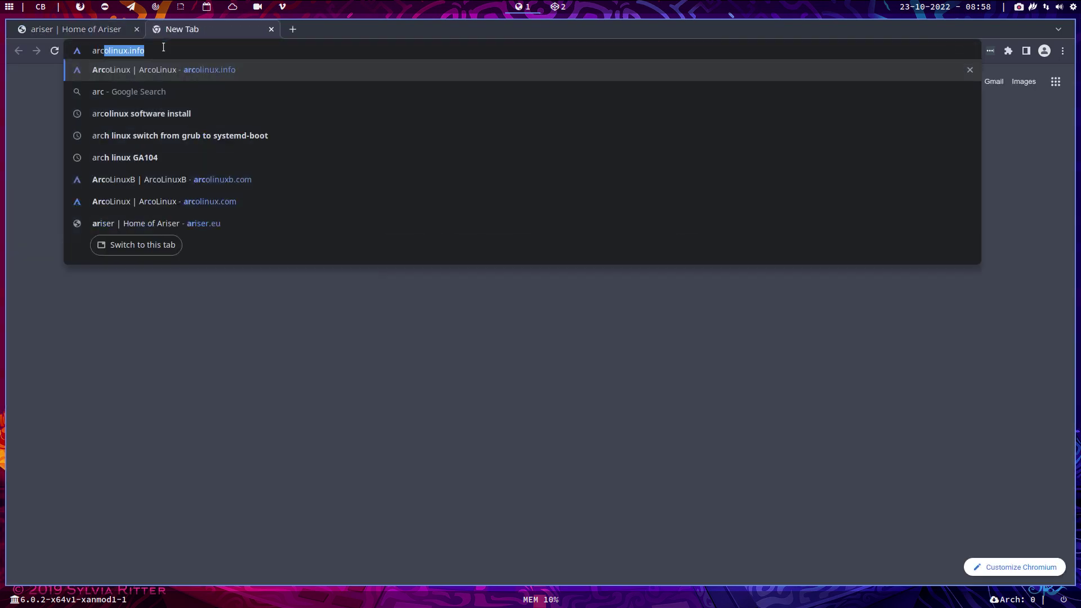
pyautogui.press('BackSpace')
pyautogui.write('h')
pyautogui.press('BackSpace')
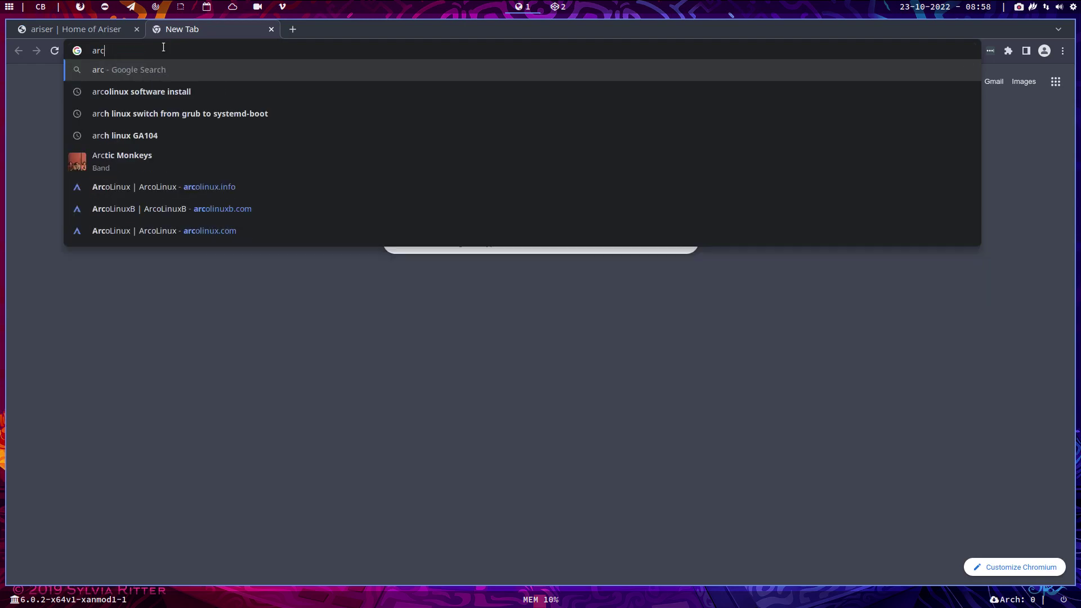
pyautogui.write('ikubyx')
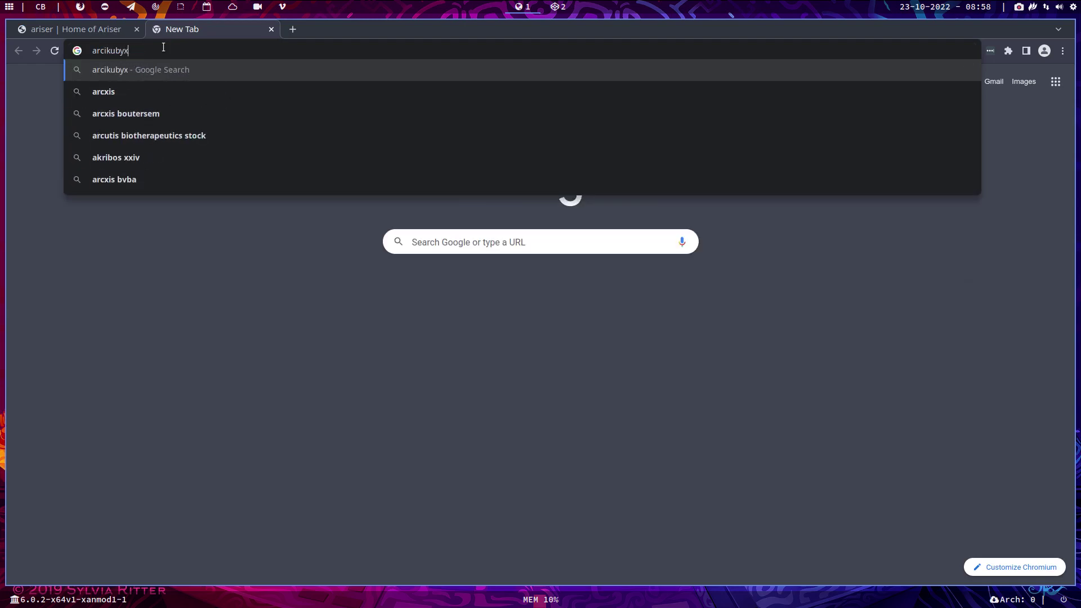
pyautogui.press('BackSpace')
pyautogui.press('BackSpace')
pyautogui.press('BackSpace')
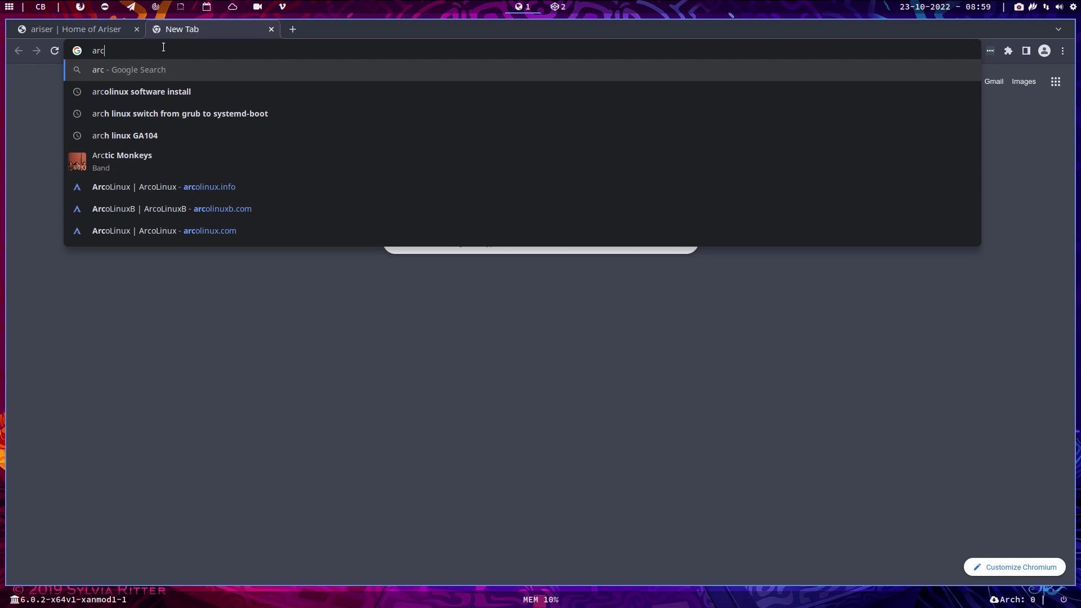
pyautogui.write('olin')
pyautogui.press('Return')
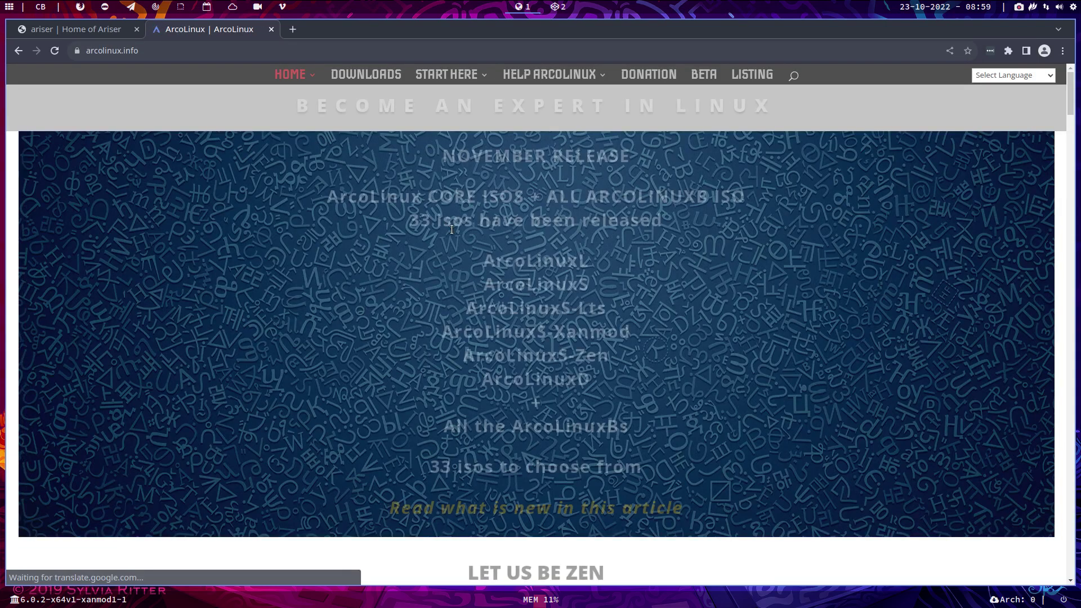
# Examine the ArcoLinux home page's list of ways to install an Arch Linux based system, highlighting the Ariser, archway and archinstall entries.
pyautogui.scroll(-10, 451, 229)
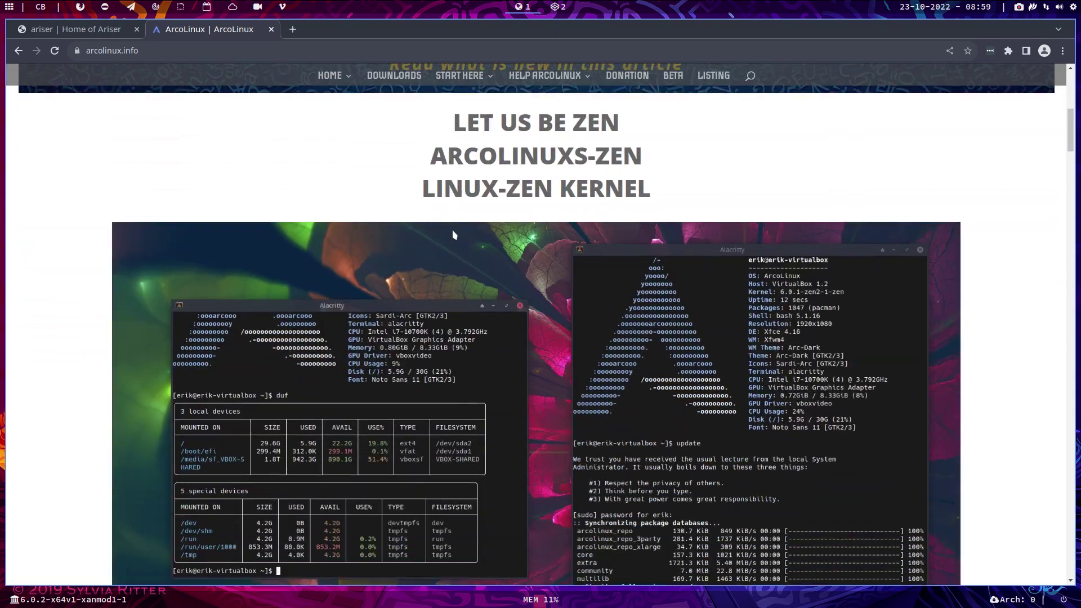
pyautogui.scroll(-10, 474, 227)
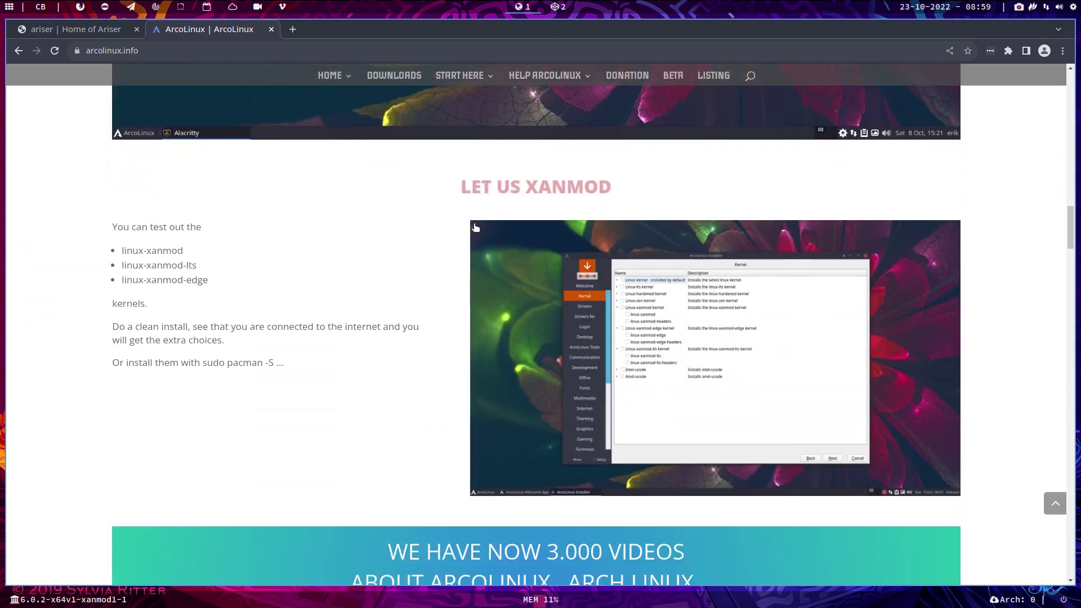
pyautogui.scroll(-10, 475, 228)
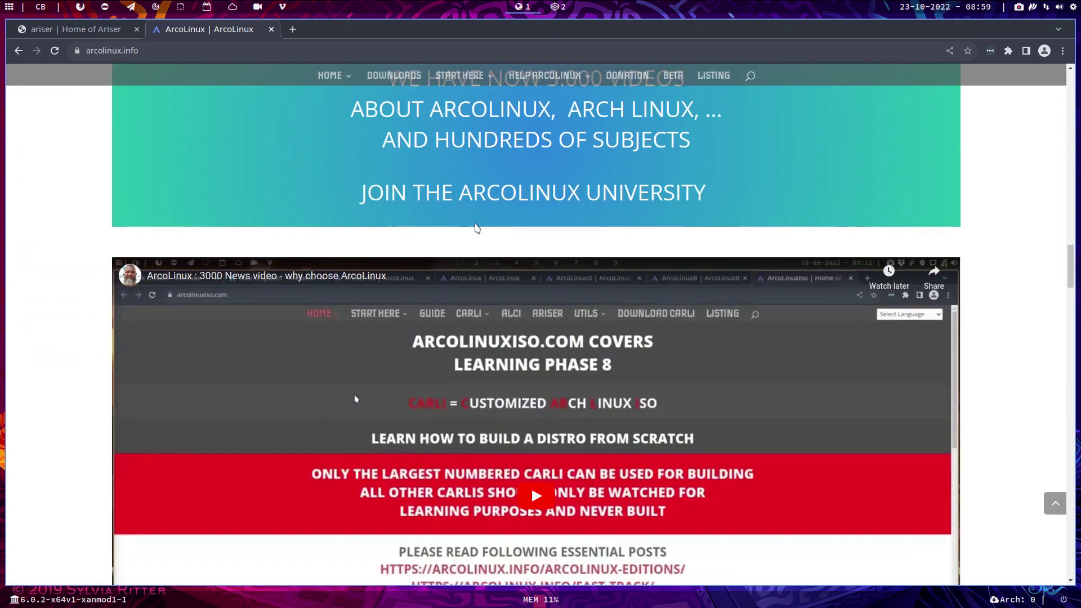
pyautogui.scroll(-10, 474, 227)
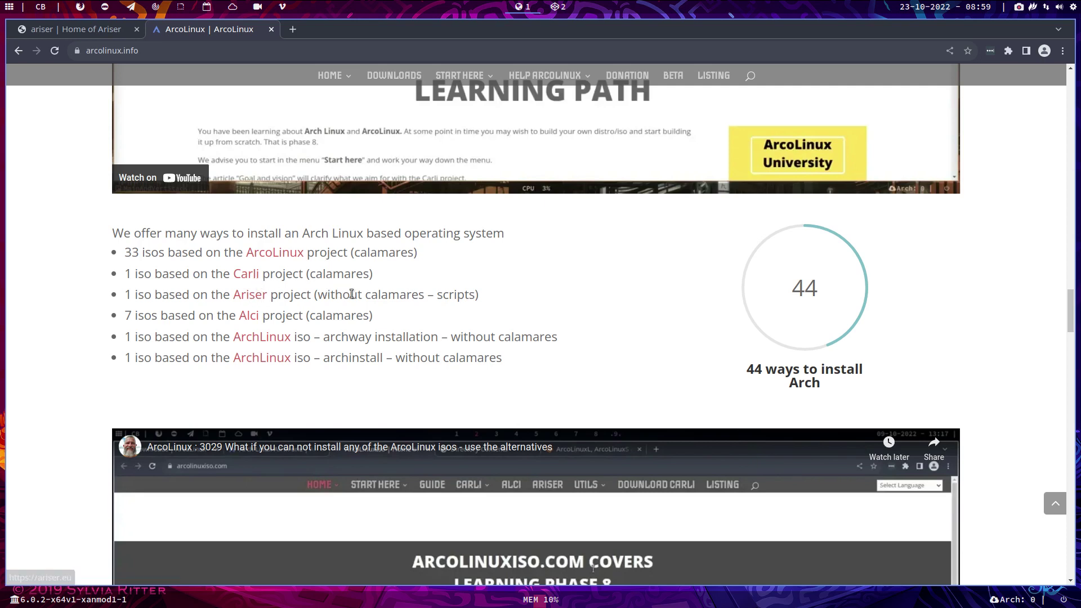
pyautogui.moveTo(350, 294); pyautogui.dragTo(424, 297)
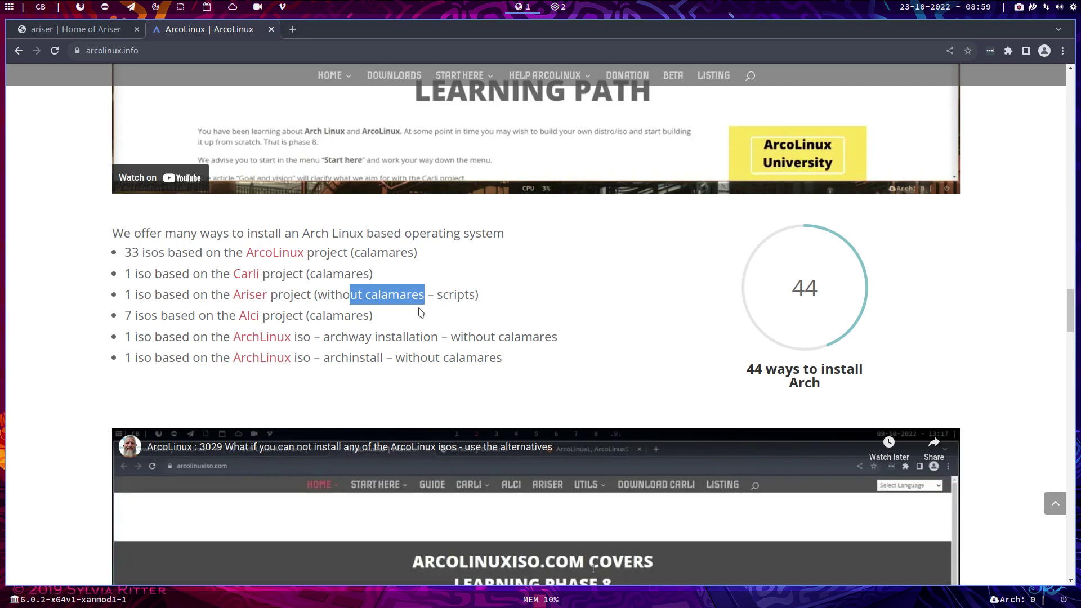
pyautogui.click(441, 295)
pyautogui.moveTo(478, 295); pyautogui.dragTo(182, 293)
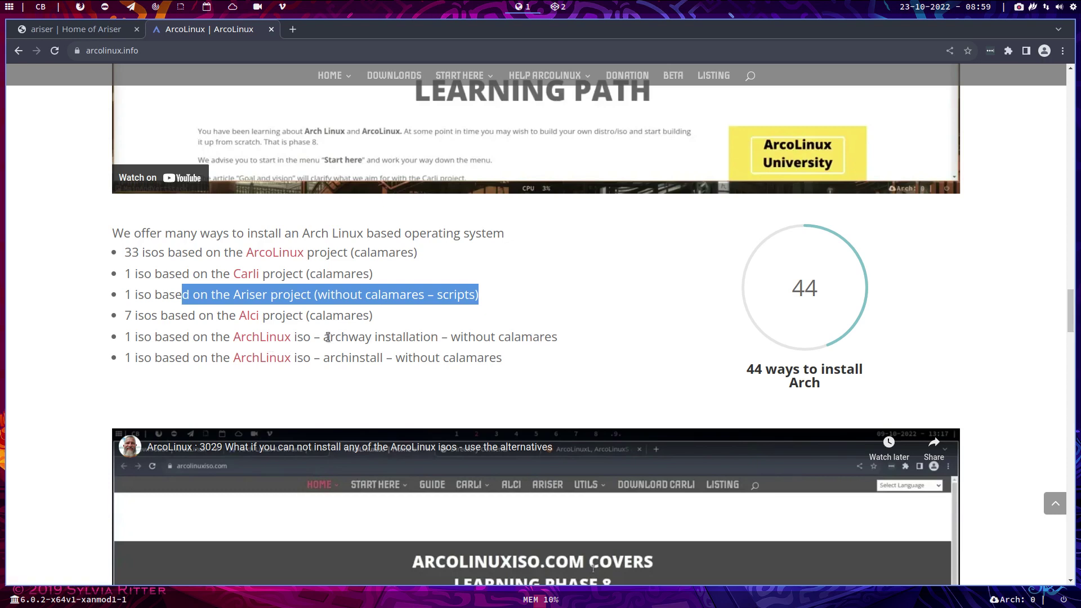
pyautogui.moveTo(327, 336); pyautogui.dragTo(424, 341)
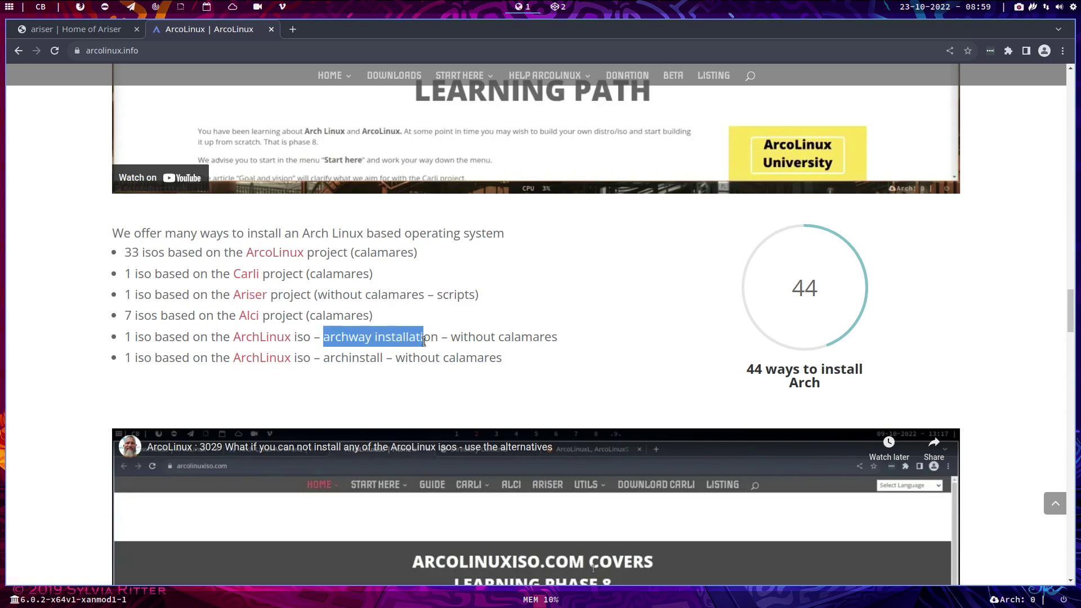
pyautogui.doubleClick(338, 357)
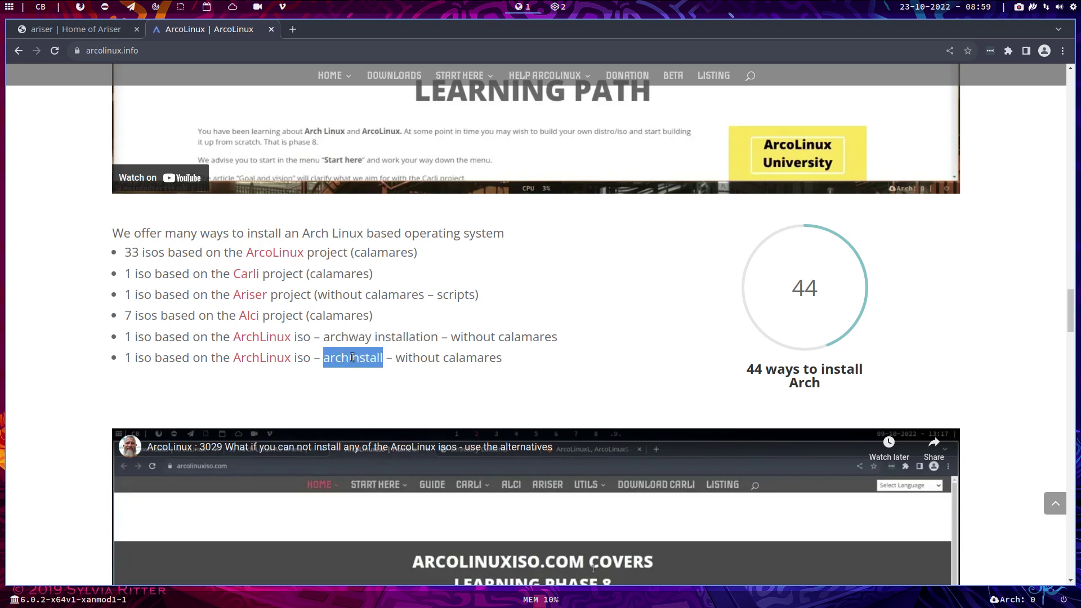
pyautogui.moveTo(313, 294); pyautogui.dragTo(223, 294)
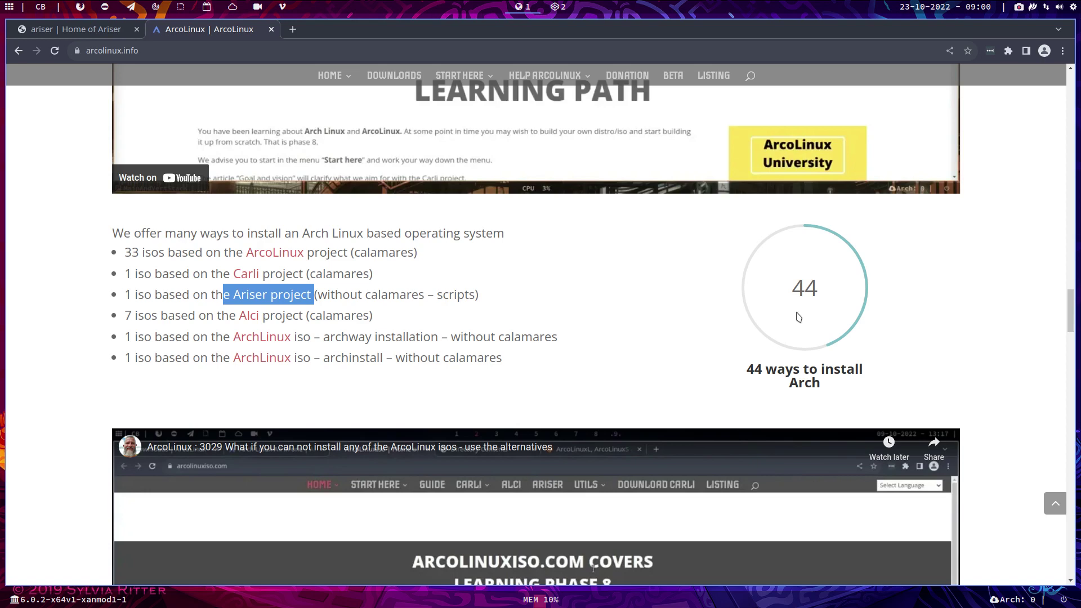
# Return to the Ariser site and follow its download page to the file list of the SourceForge project.
pyautogui.click(76, 32)
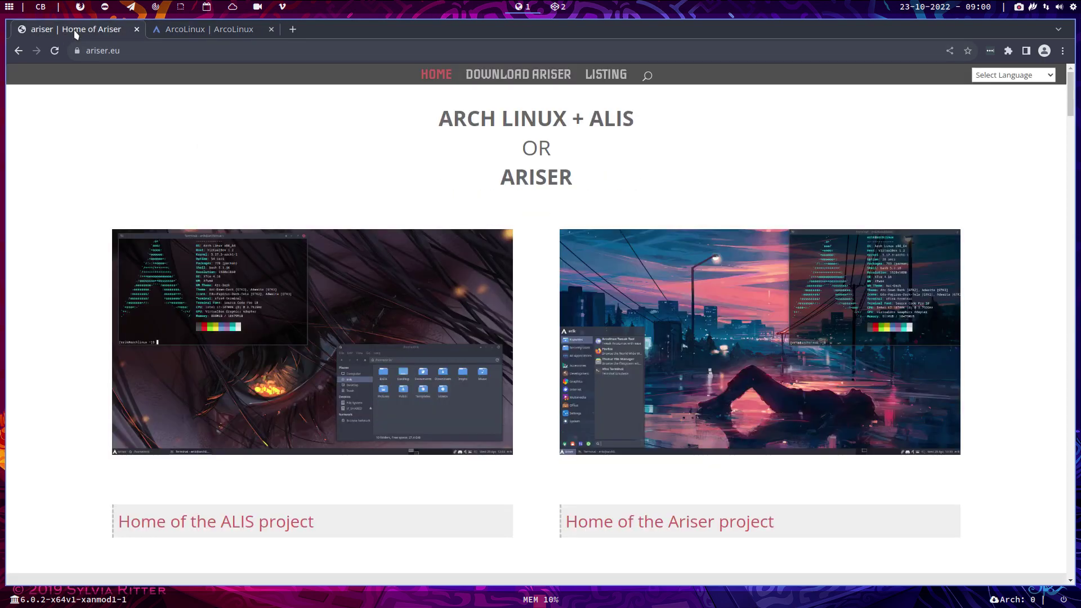
pyautogui.click(525, 76)
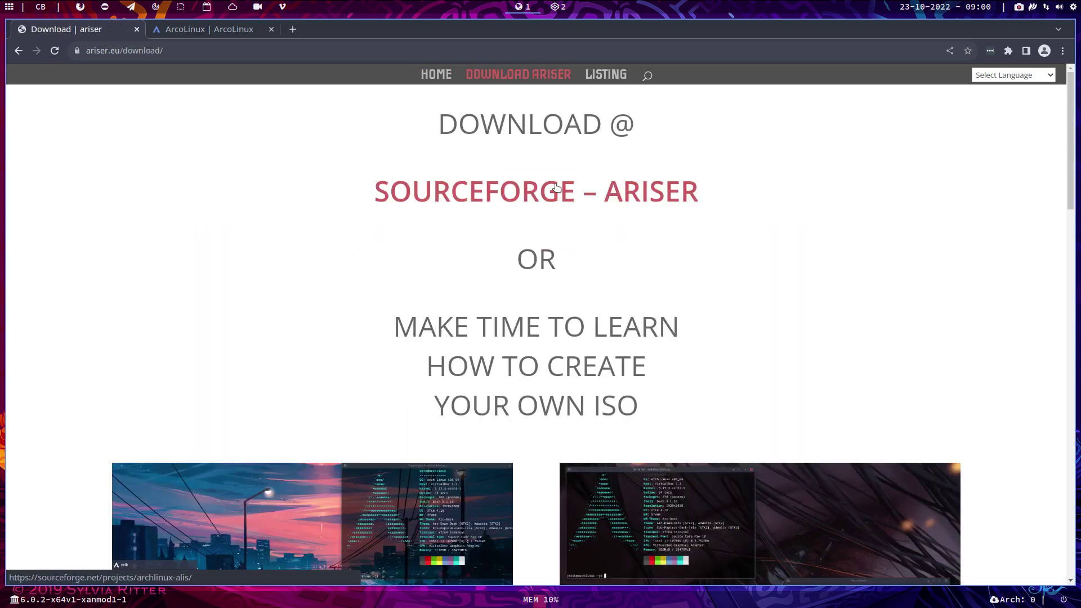
pyautogui.click(562, 204)
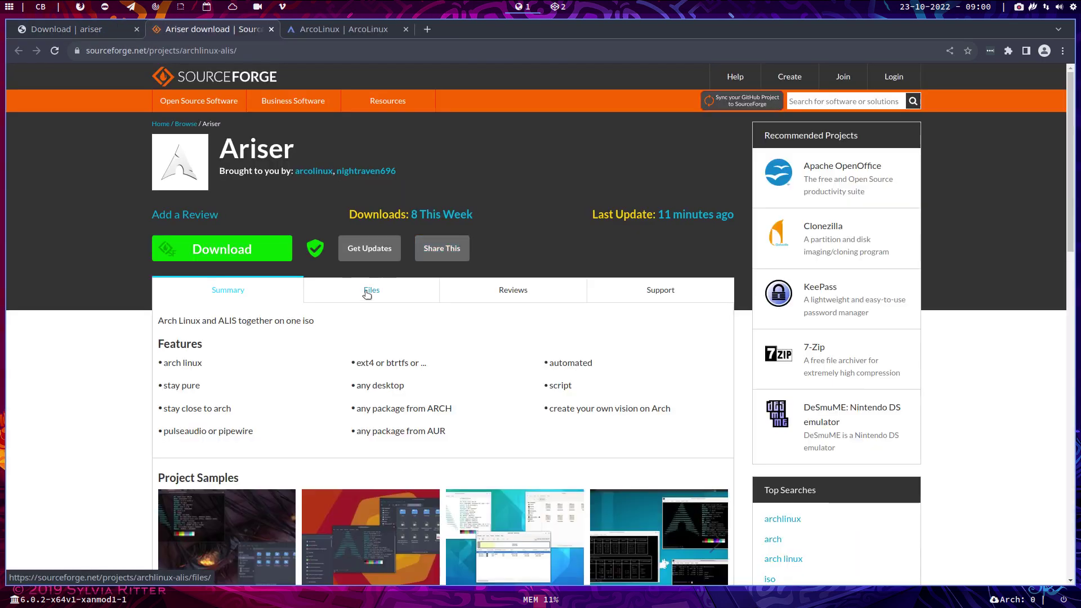
pyautogui.click(368, 295)
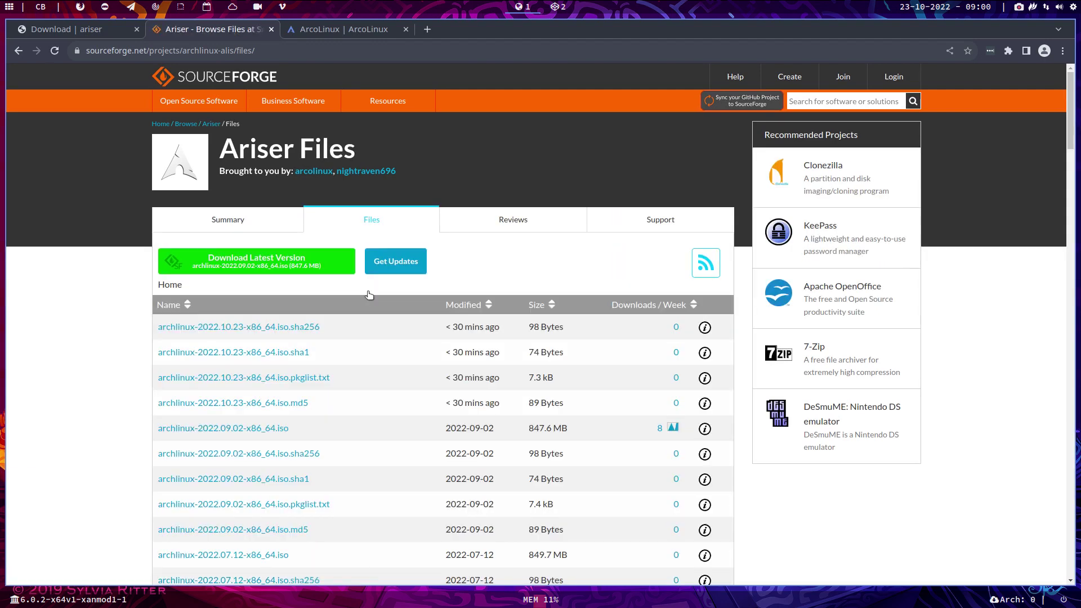
# Download archlinux-2022.10.23-x86_64.iso.sha256 from the Ariser files and try to download the matching sha1 file.
pyautogui.click(260, 328)
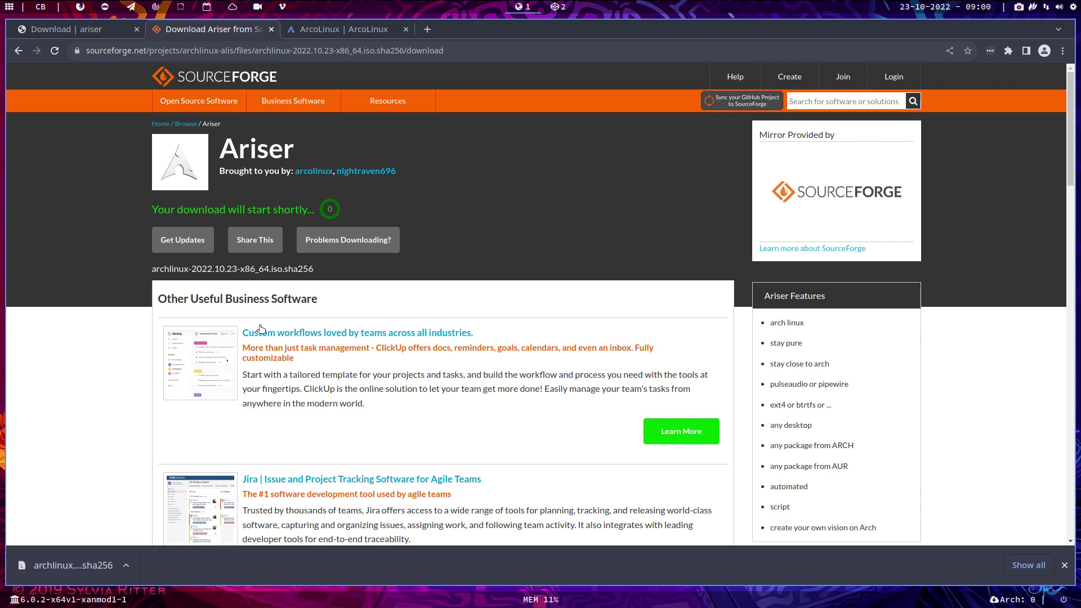
pyautogui.click(17, 49)
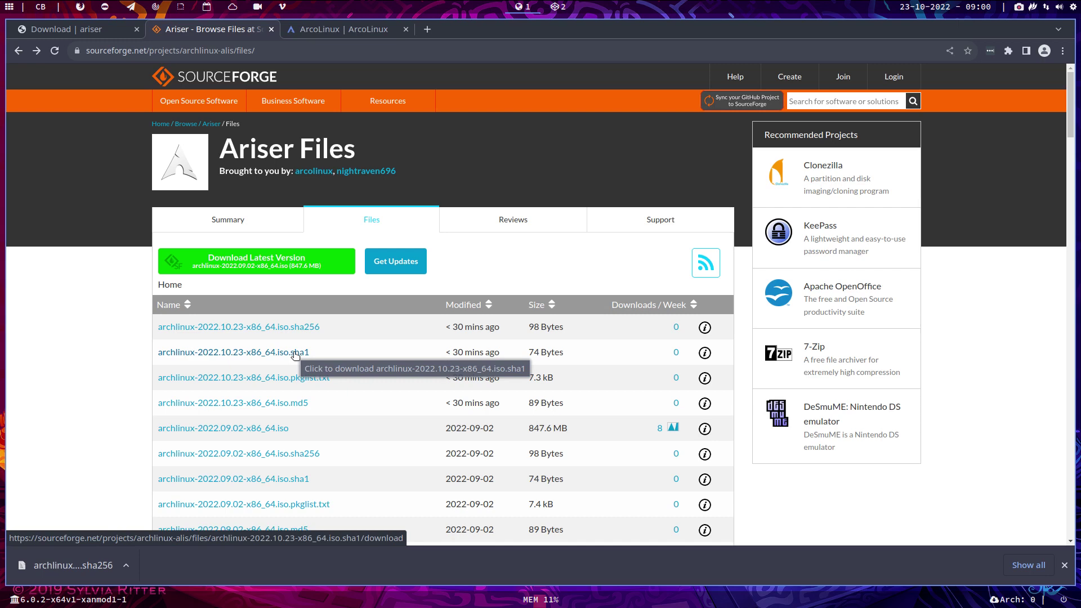
pyautogui.click(294, 354)
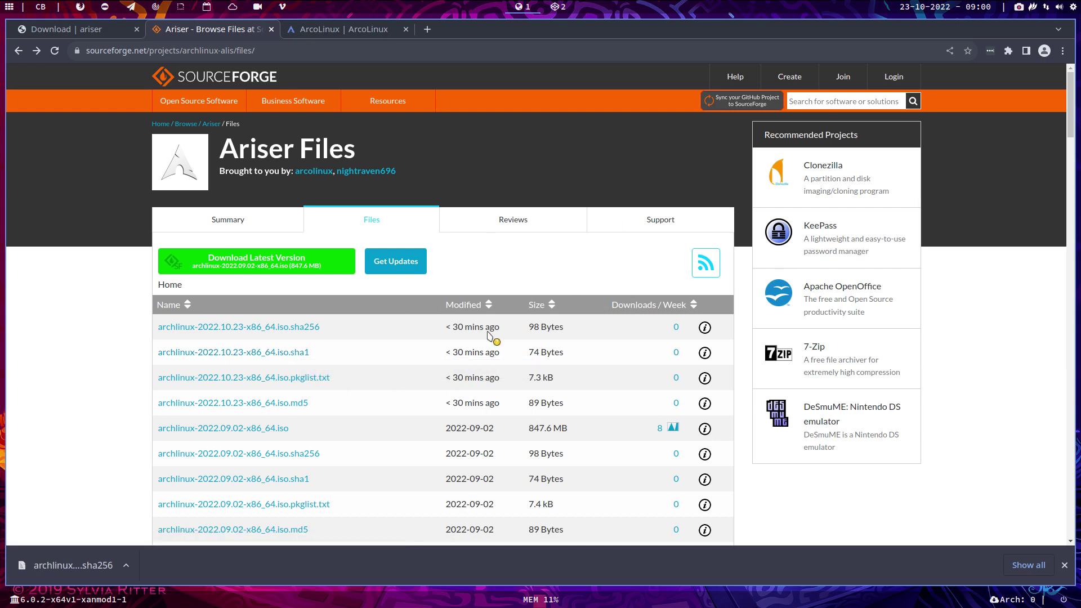
pyautogui.moveTo(488, 335)
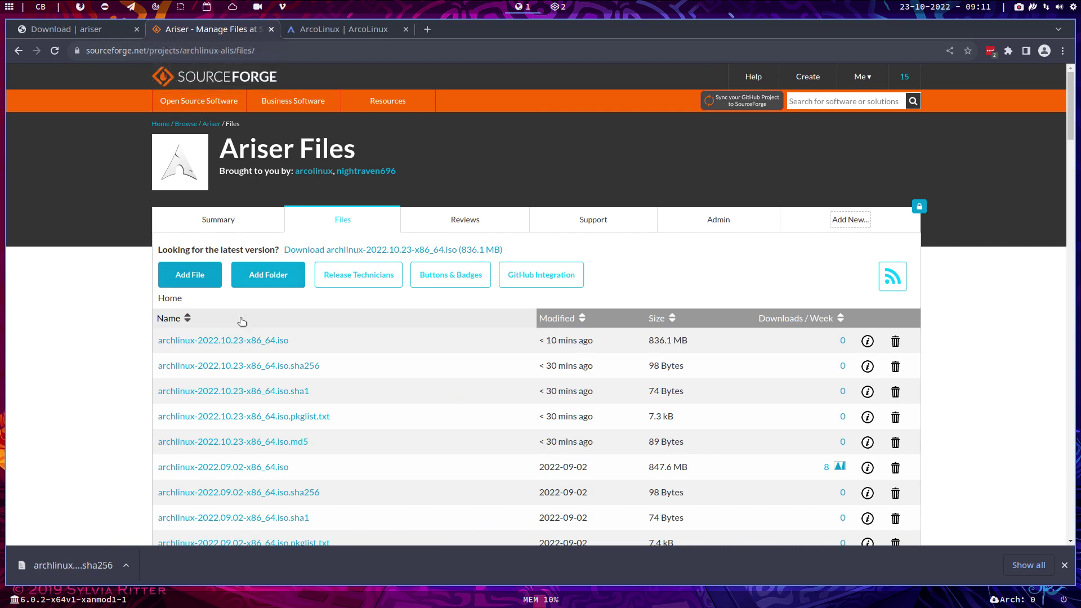
# Close the SourceForge page and switch to VirtualBox.
pyautogui.click(270, 29)
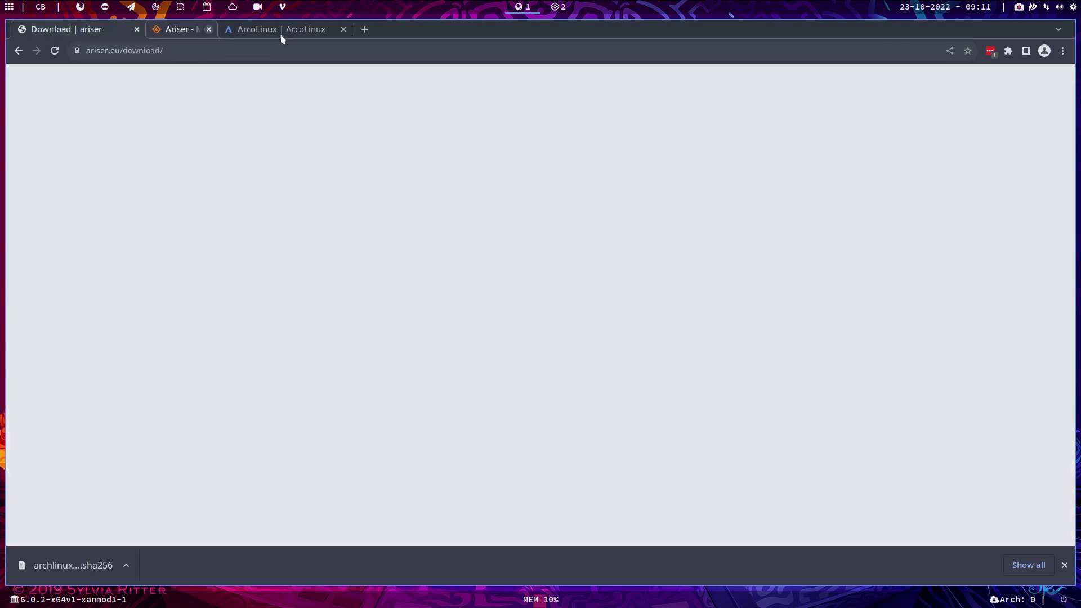
pyautogui.click(556, 8)
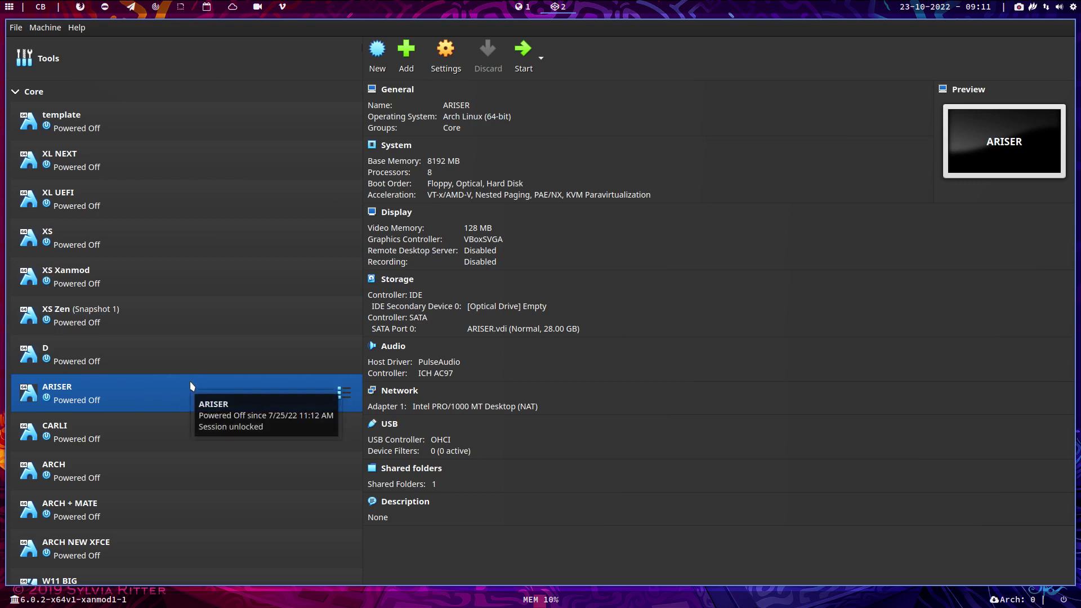
# Attach archlinux-2022.10.23-x86_64.iso from the Downloads folder to the ARISER machine's optical drive.
pyautogui.click(510, 305)
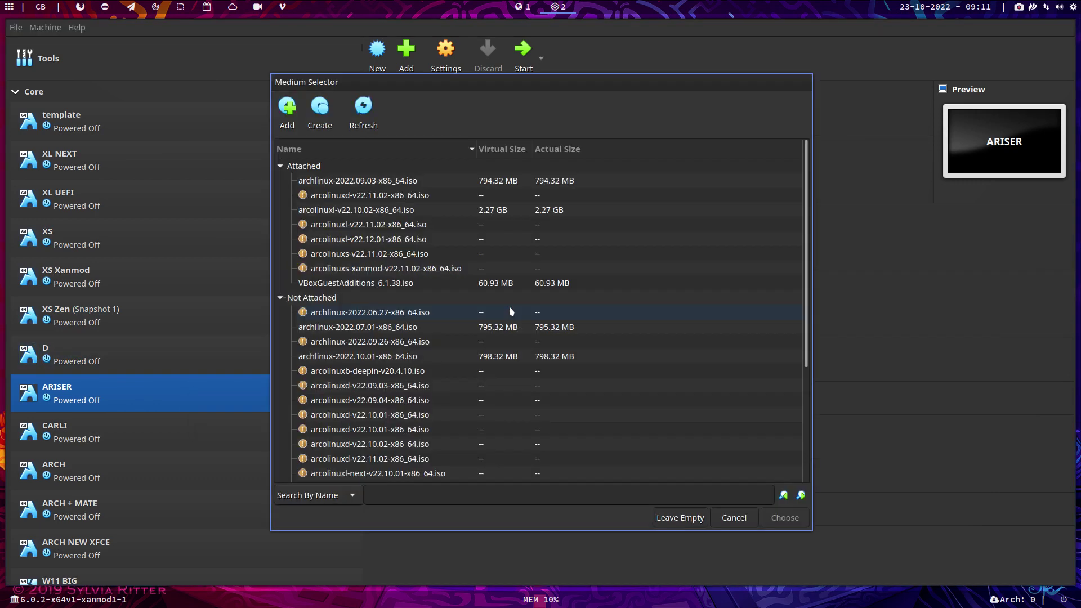
pyautogui.click(742, 516)
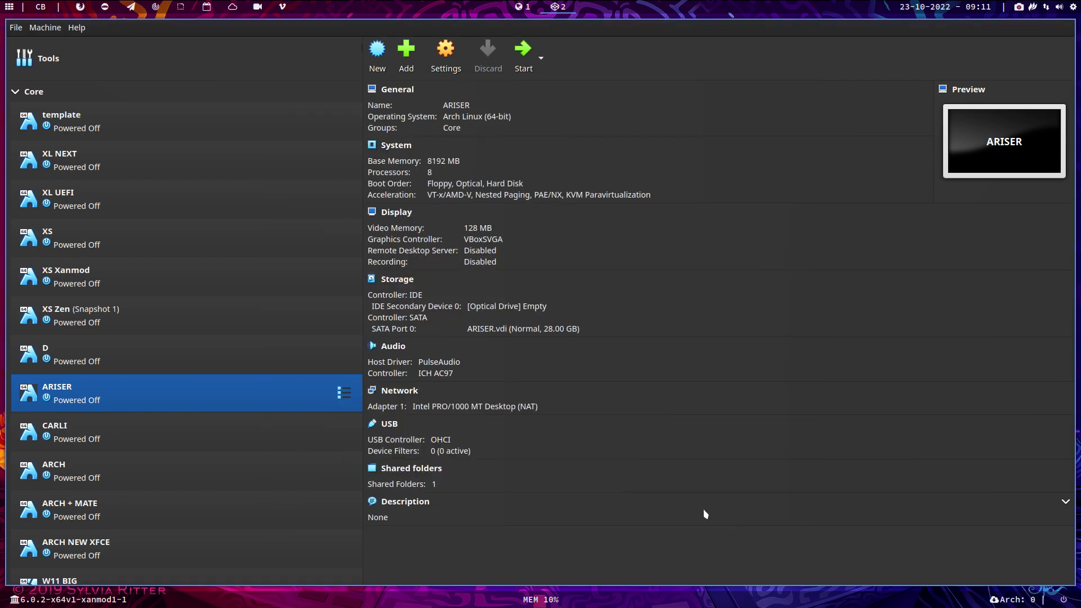
pyautogui.click(538, 314)
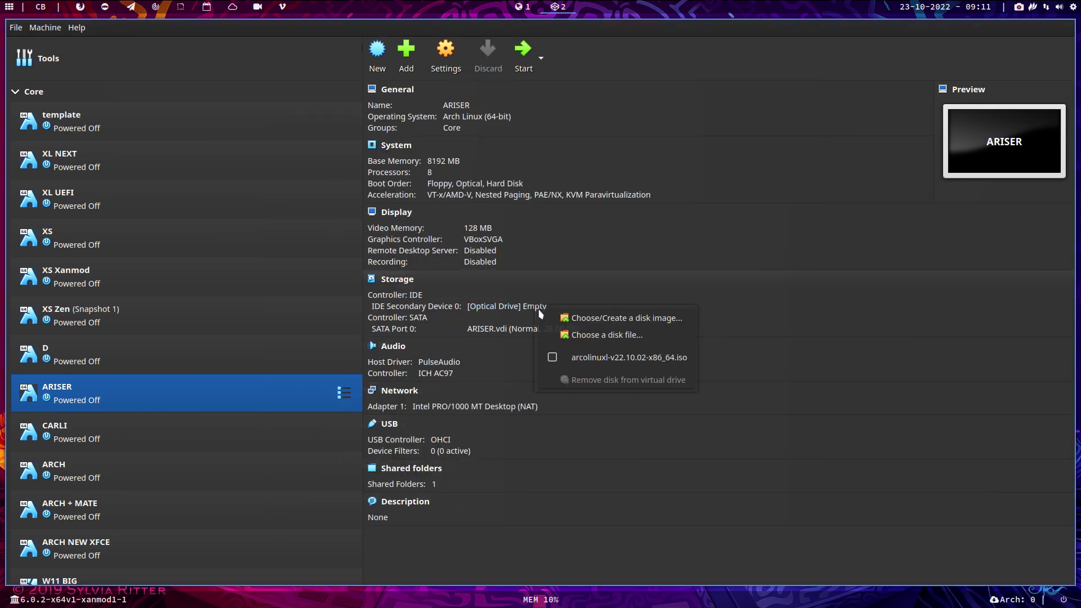
pyautogui.click(601, 336)
pyautogui.click(408, 228)
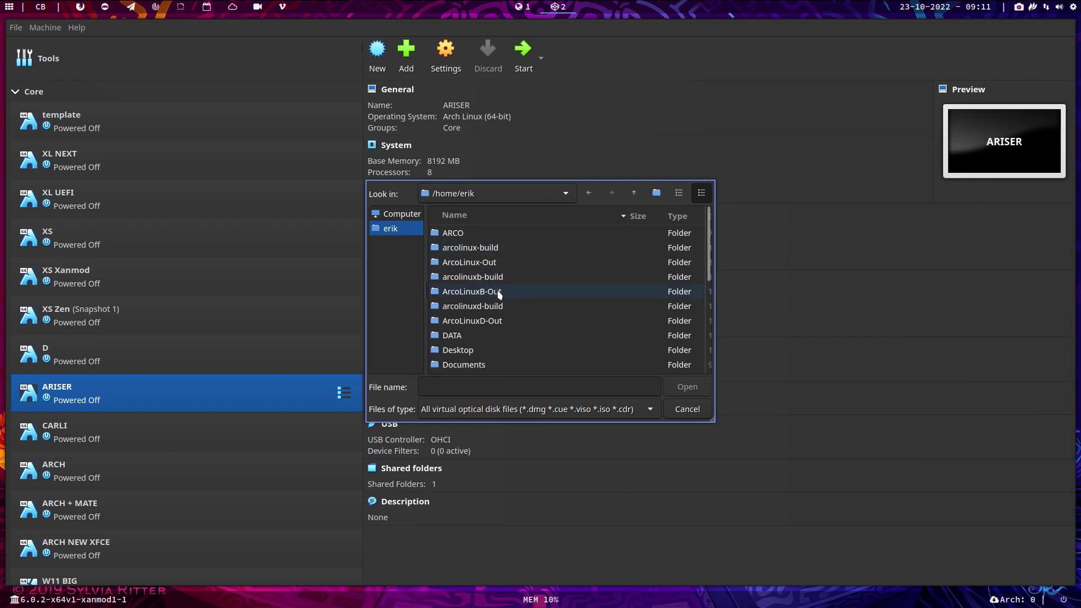
pyautogui.scroll(-1, 489, 360)
pyautogui.doubleClick(489, 354)
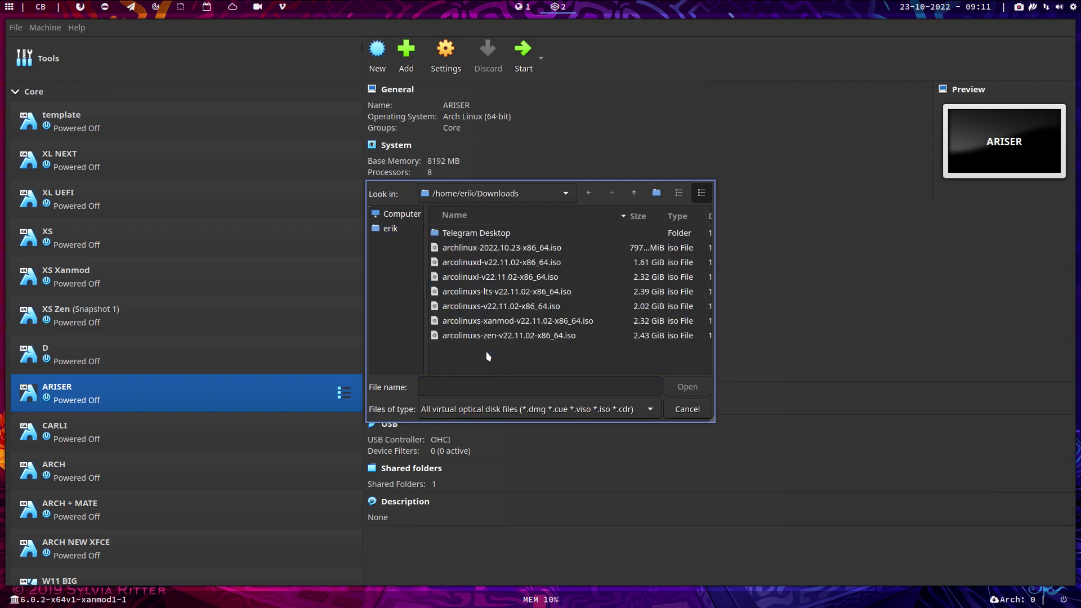
pyautogui.click(512, 253)
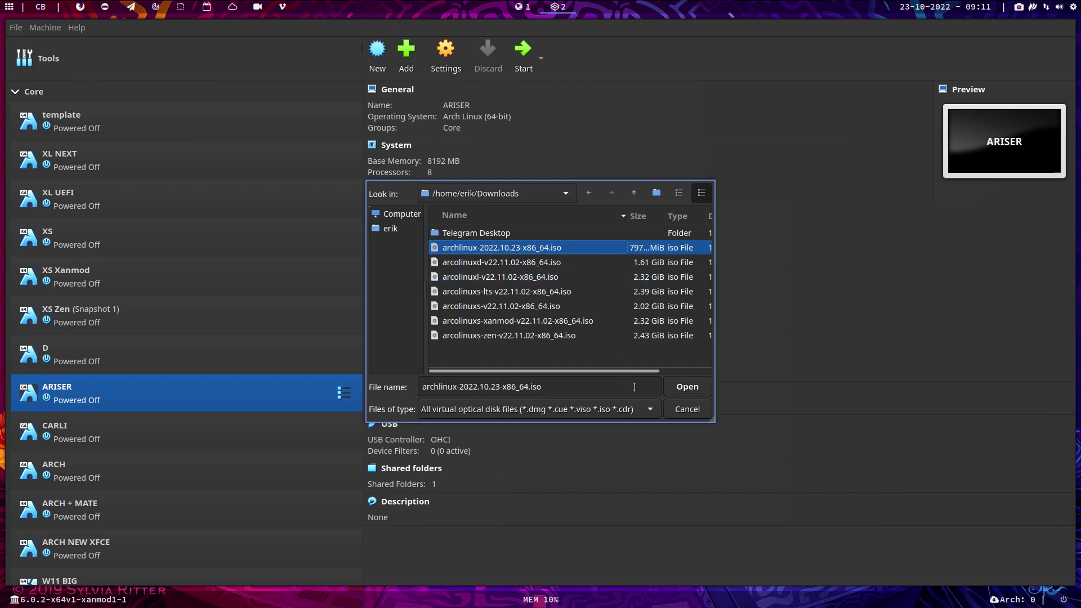
pyautogui.click(686, 393)
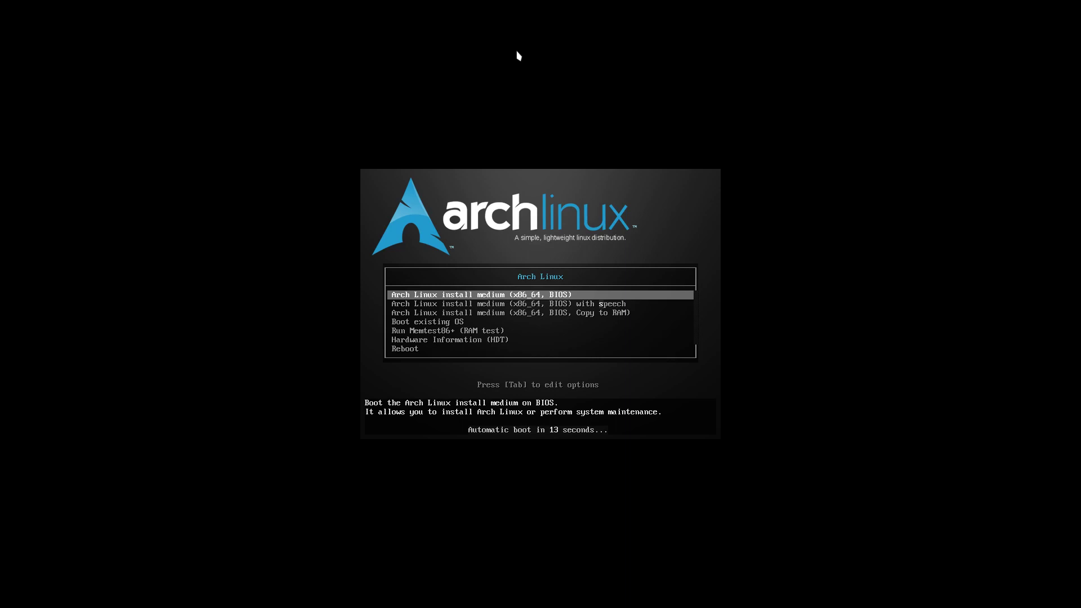
# Start the ARISER machine and boot the Arch Linux install medium (x86_64, BIOS).
pyautogui.press('Down')
pyautogui.press('Down')
pyautogui.press('Up')
pyautogui.press('Up')
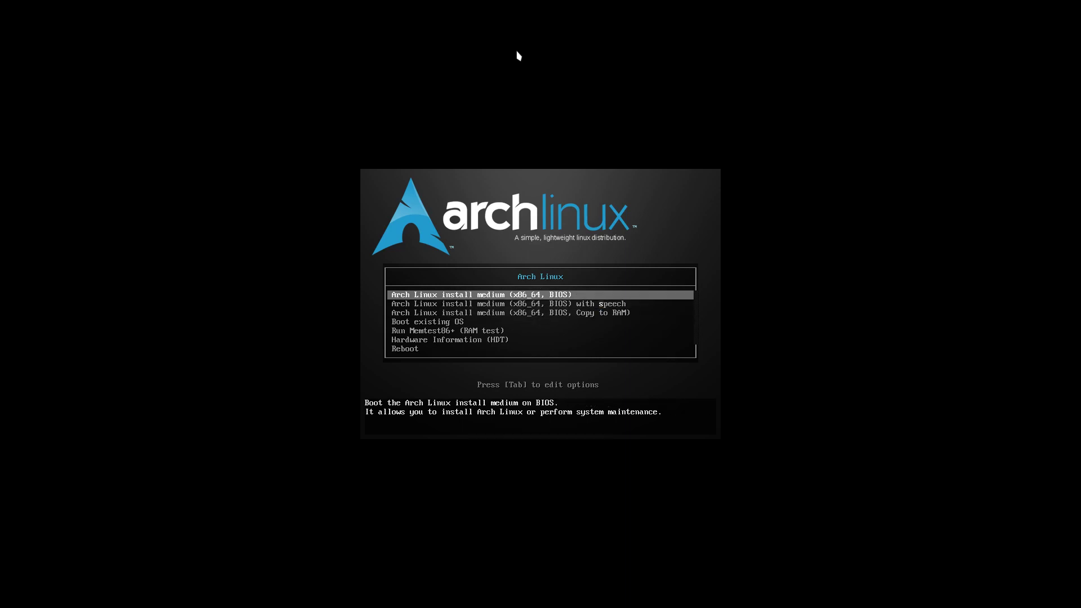
pyautogui.press('Return')
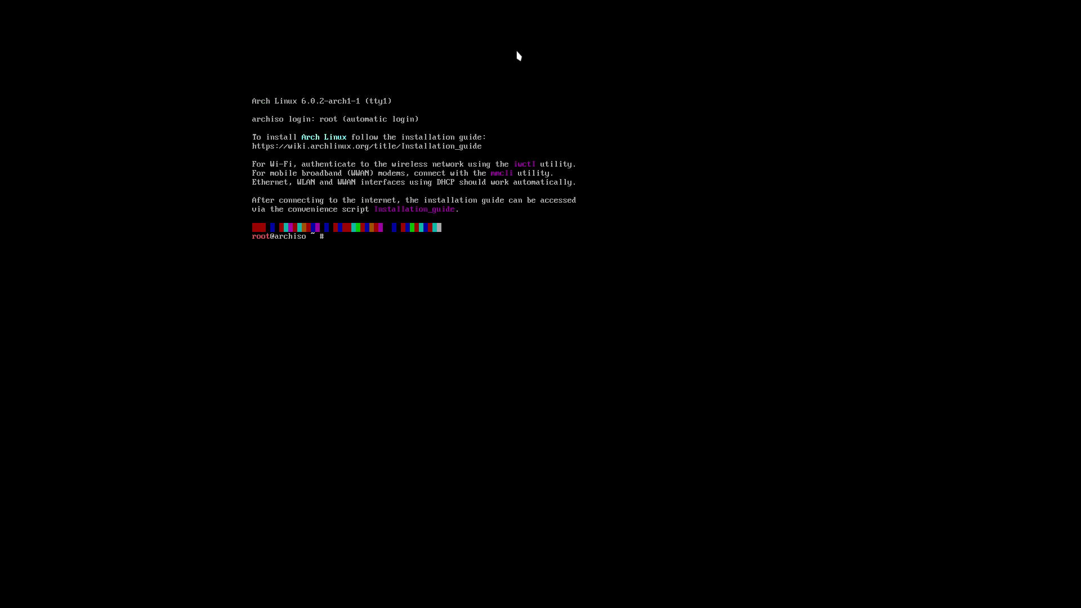
# Enable the pacman-init service with systemctl enable pacman-init.
pyautogui.write('yste;')
pyautogui.press('Tab')
pyautogui.press('n')
pyautogui.press('Tab')
pyautogui.write('enable')
pyautogui.write(' pqc;')
pyautogui.write('n')
pyautogui.press('Tab')
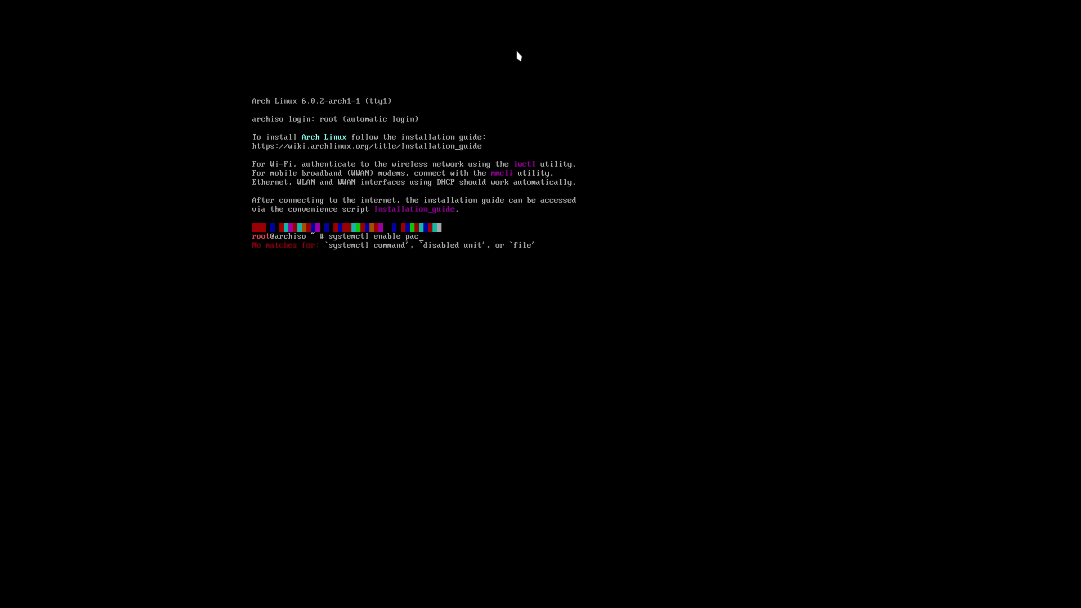
pyautogui.write('man-init')
pyautogui.press('Return')
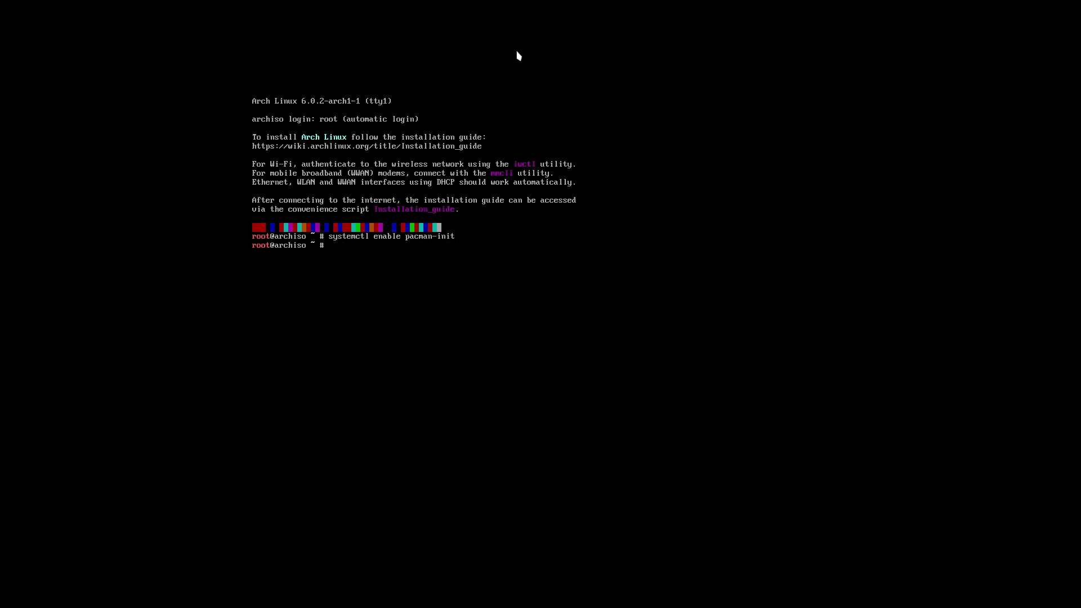
pyautogui.press('Up')
pyautogui.press('BackSpace')
pyautogui.press('BackSpace')
pyautogui.press('BackSpace')
pyautogui.hotkey('ctrl', 'c')
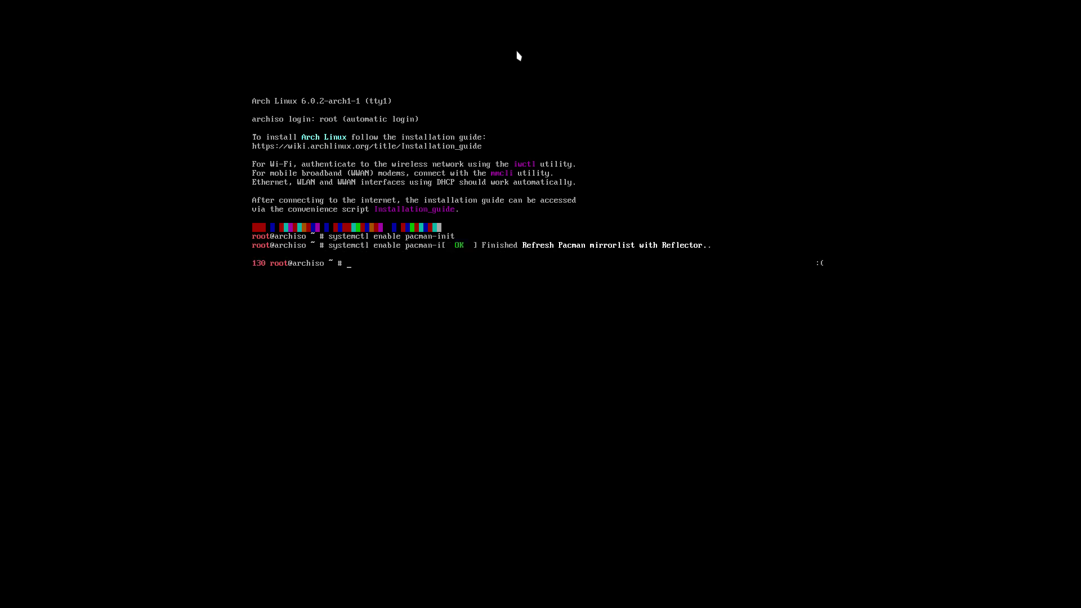
pyautogui.press('Up')
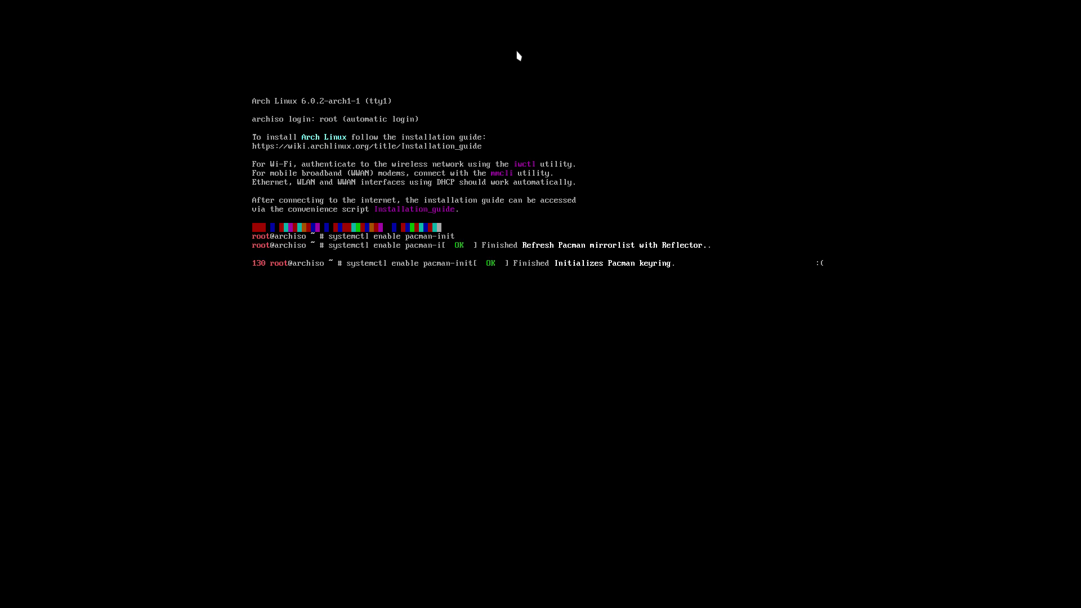
pyautogui.hotkey('ctrl', 'c')
# Check the state of the keyring service with systemctl status pacman-init.
pyautogui.press('Up')
pyautogui.press('BackSpace')
pyautogui.press('BackSpace')
pyautogui.press('BackSpace')
pyautogui.press('BackSpace')
pyautogui.press('BackSpace')
pyautogui.press('BackSpace')
pyautogui.press('BackSpace')
pyautogui.press('BackSpace')
pyautogui.press('BackSpace')
pyautogui.press('BackSpace')
pyautogui.press('BackSpace')
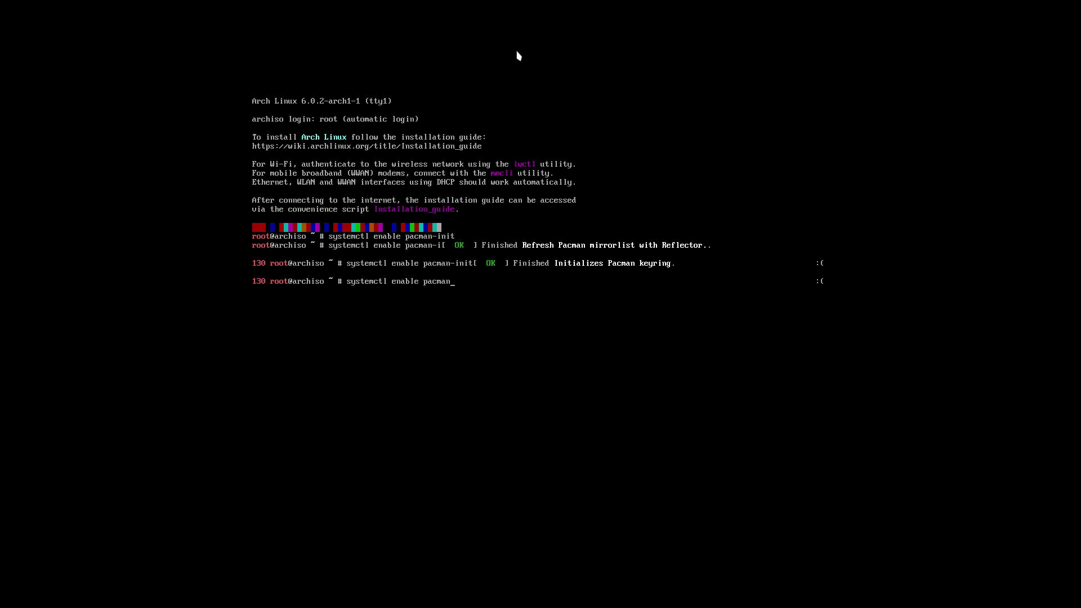
pyautogui.press('BackSpace')
pyautogui.press('BackSpace')
pyautogui.press('BackSpace')
pyautogui.press('BackSpace')
pyautogui.press('BackSpace')
pyautogui.press('BackSpace')
pyautogui.press('BackSpace')
pyautogui.write('stqt')
pyautogui.press('BackSpace')
pyautogui.press('BackSpace')
pyautogui.write('atus pacman-init')
pyautogui.press('Return')
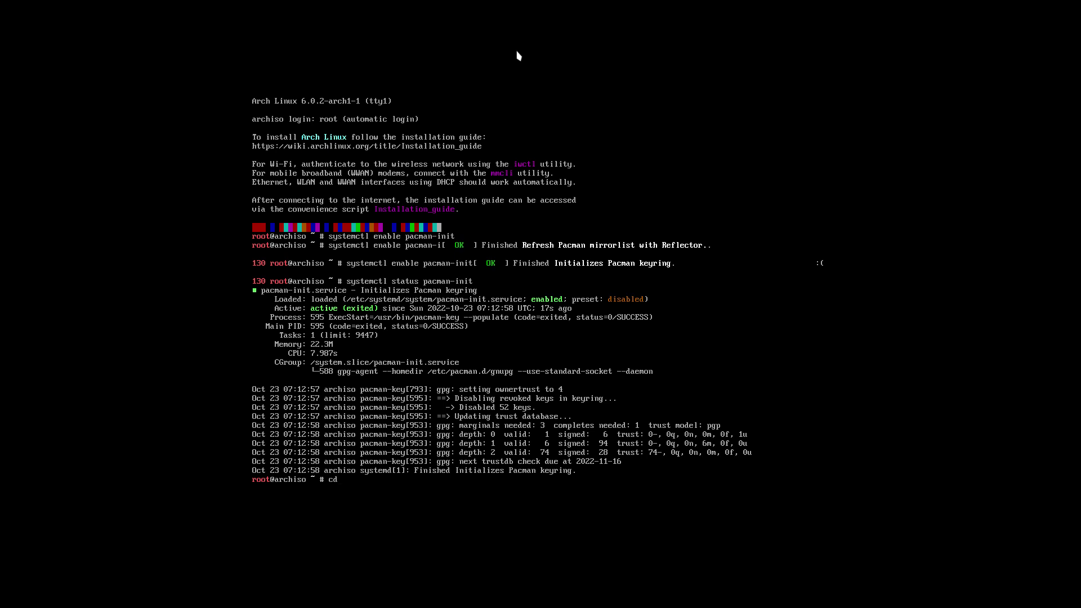
# Load the be-latin1 keyboard layout with loadkeys and test it by entering azerty.
pyautogui.press('BackSpace')
pyautogui.press('BackSpace')
pyautogui.write('loadkeys be-latin1')
pyautogui.press('Return')
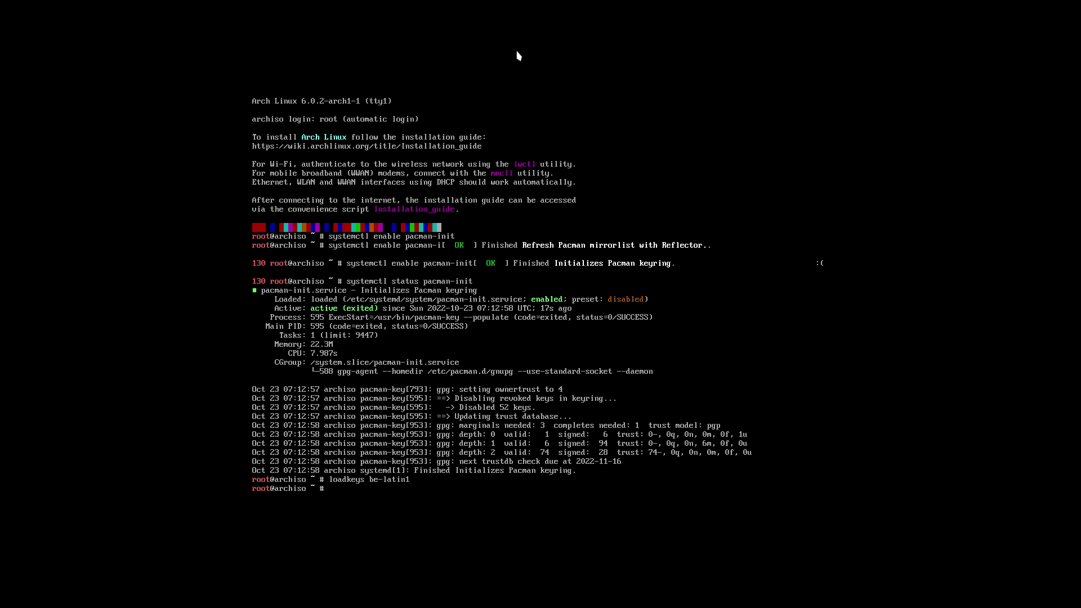
pyautogui.write('azertyt')
pyautogui.press('Return')
# Change to the root directory / and list its contents.
pyautogui.write('cd')
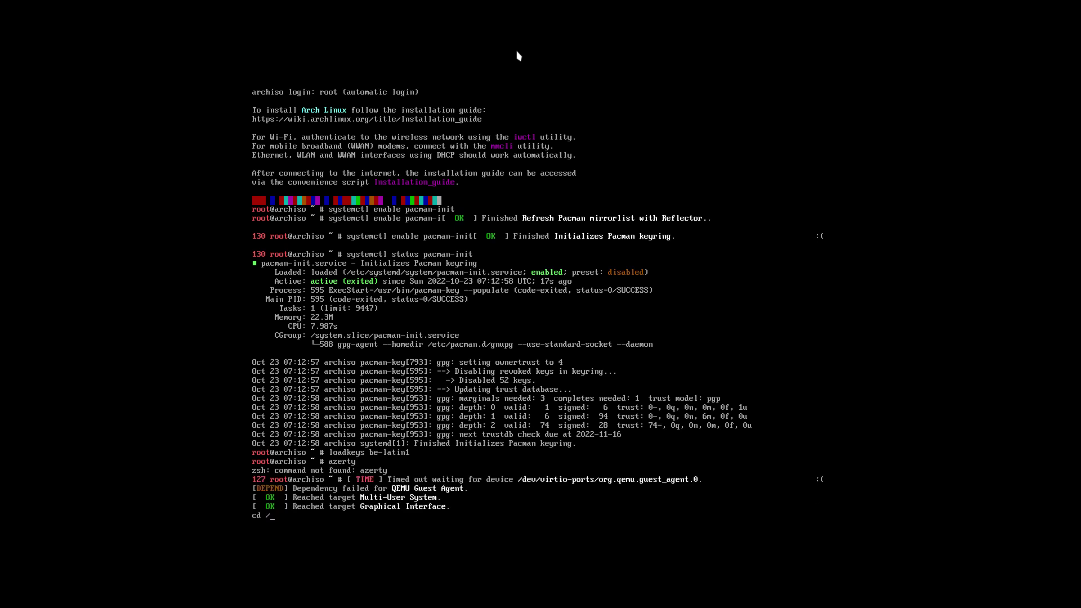
pyautogui.write(' /')
pyautogui.press('Return')
pyautogui.write('ls')
pyautogui.press('Return')
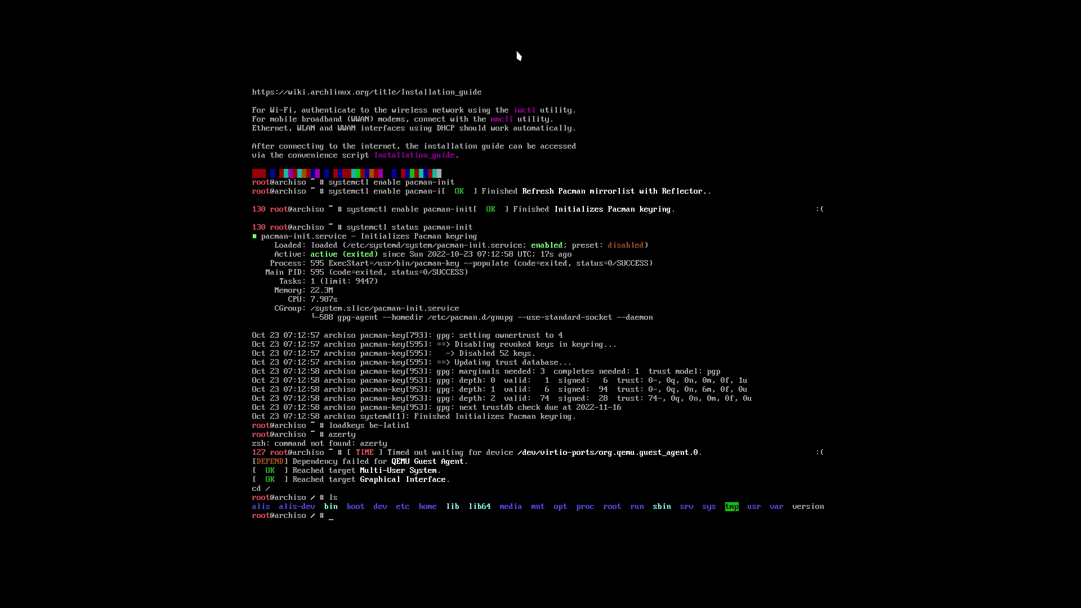
# Run the alis install script, answering y to get the last GitHub code and y to continue.
pyautogui.write('alis')
pyautogui.press('Return')
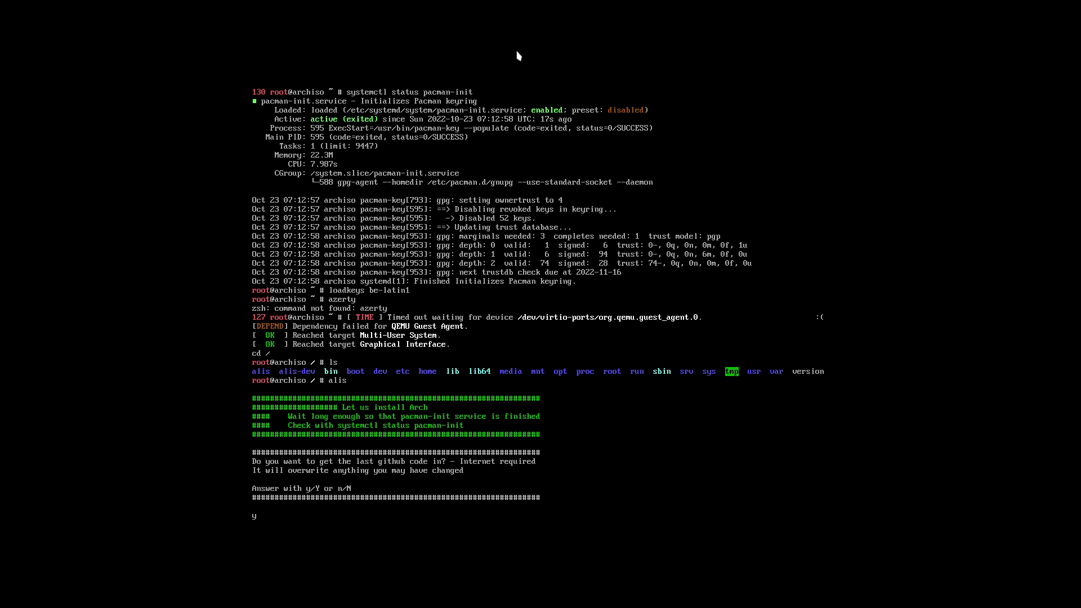
pyautogui.press('Return')
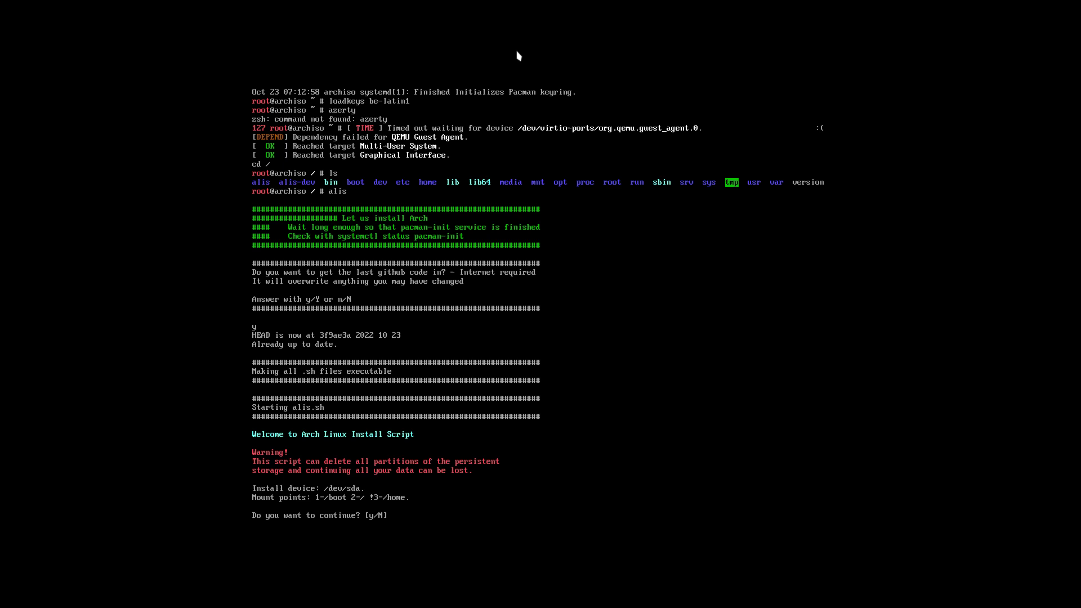
pyautogui.write('y')
pyautogui.press('Return')
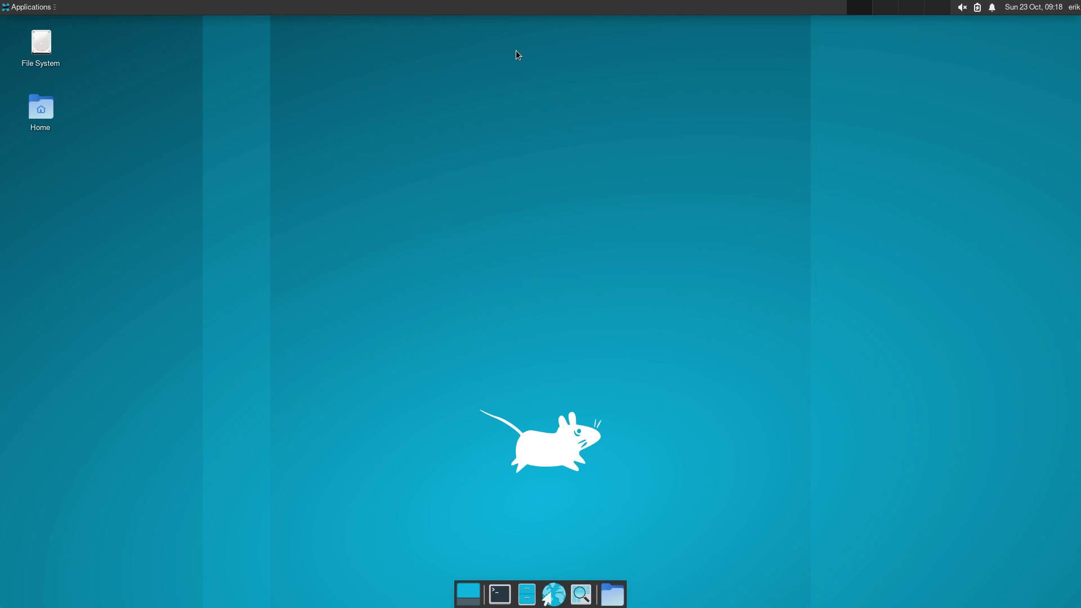
# Open a terminal on the installed Xfce desktop, run get-nemesis-on-ariser, and close the terminal.
pyautogui.hotkey('ctrl', 'alt', 't')
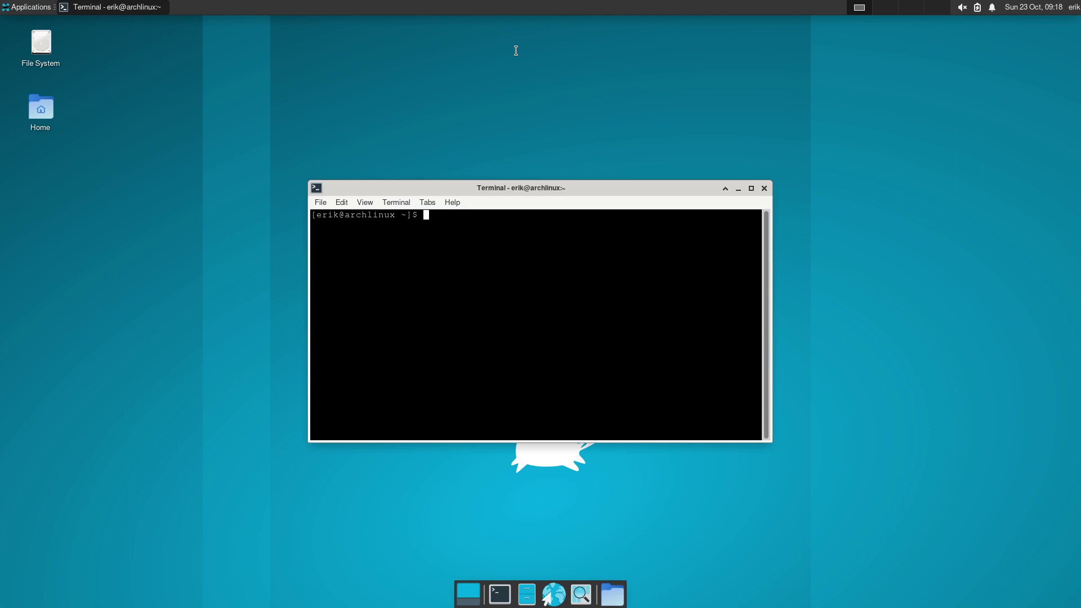
pyautogui.write('get')
pyautogui.press('Tab')
pyautogui.press('Tab')
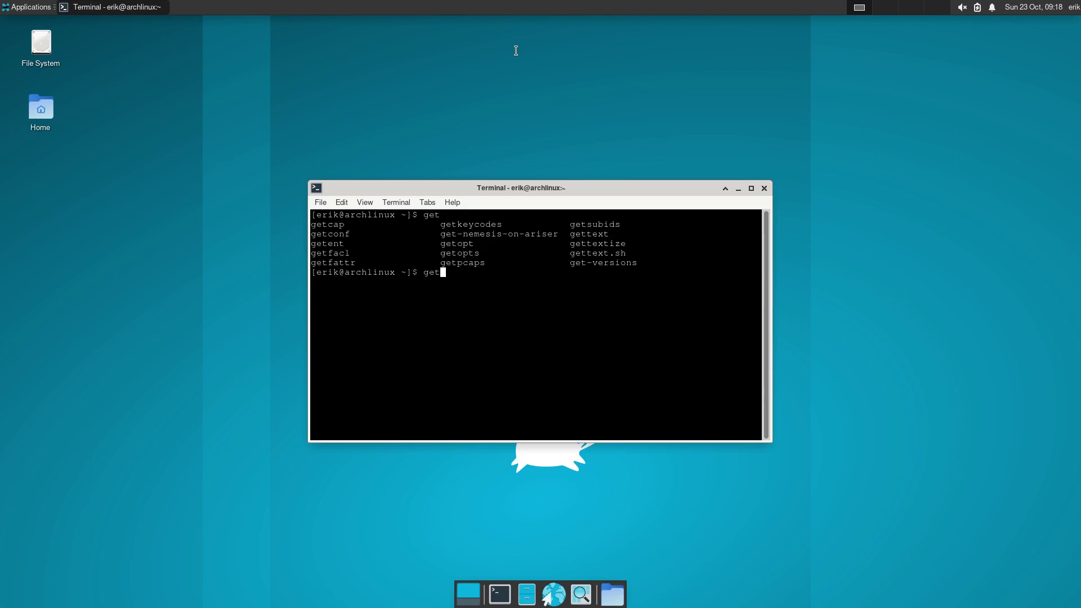
pyautogui.write('-n')
pyautogui.press('Tab')
pyautogui.press('Return')
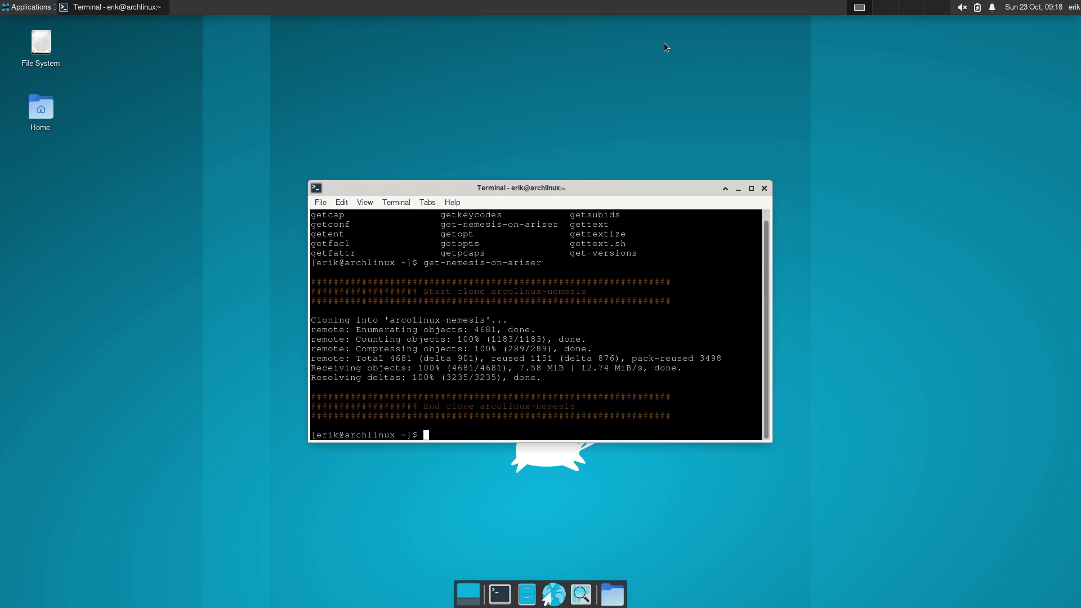
pyautogui.click(764, 188)
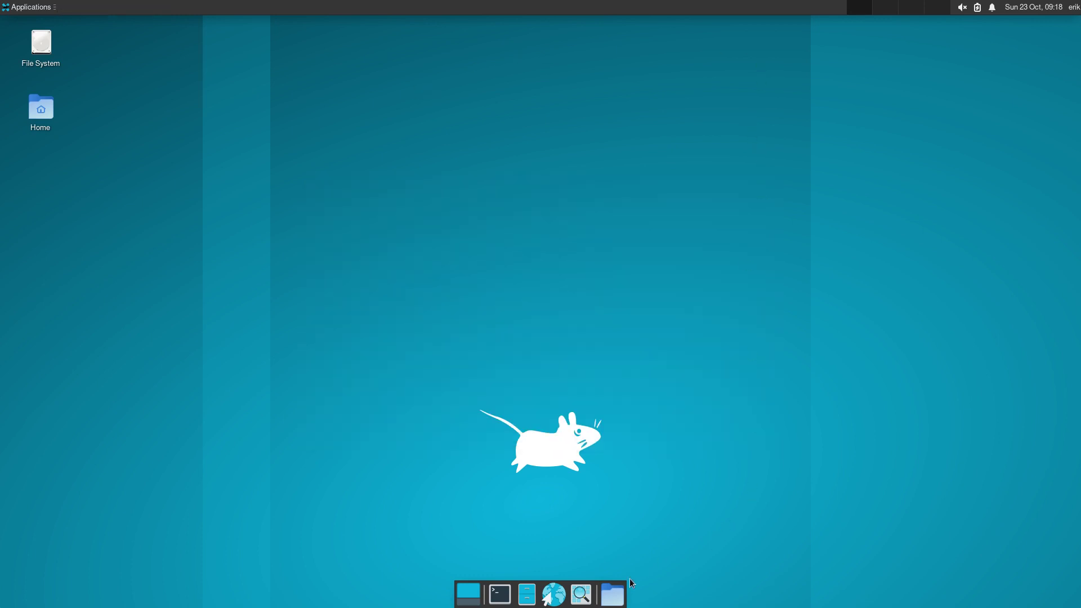
pyautogui.rightClick(614, 597)
pyautogui.moveTo(648, 593)
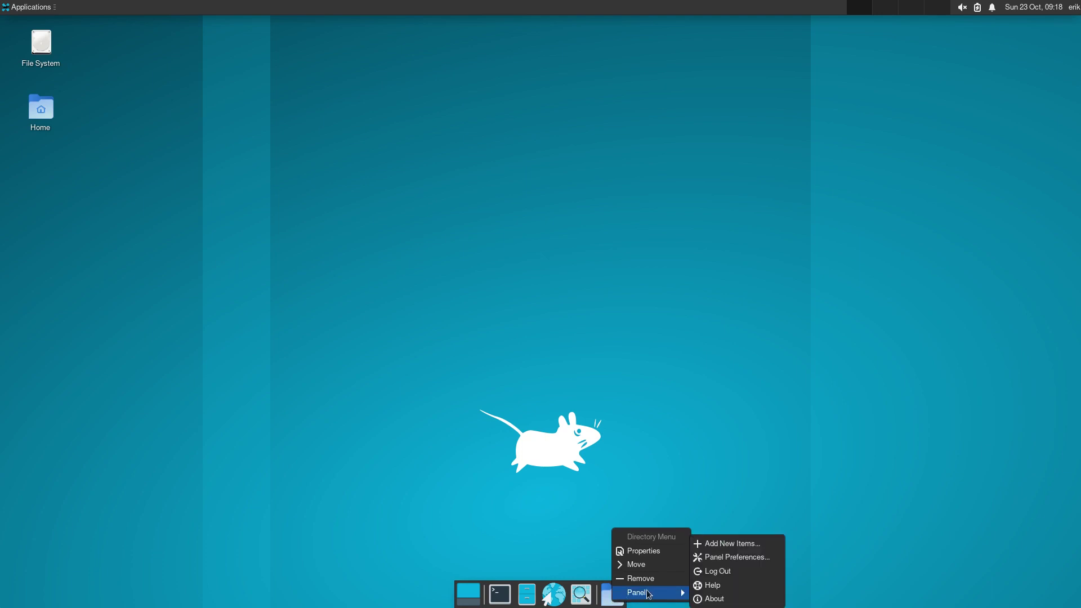
pyautogui.click(601, 555)
# Browse from the home folder to DATA/arcolinux-nemesis and open a terminal there.
pyautogui.click(515, 595)
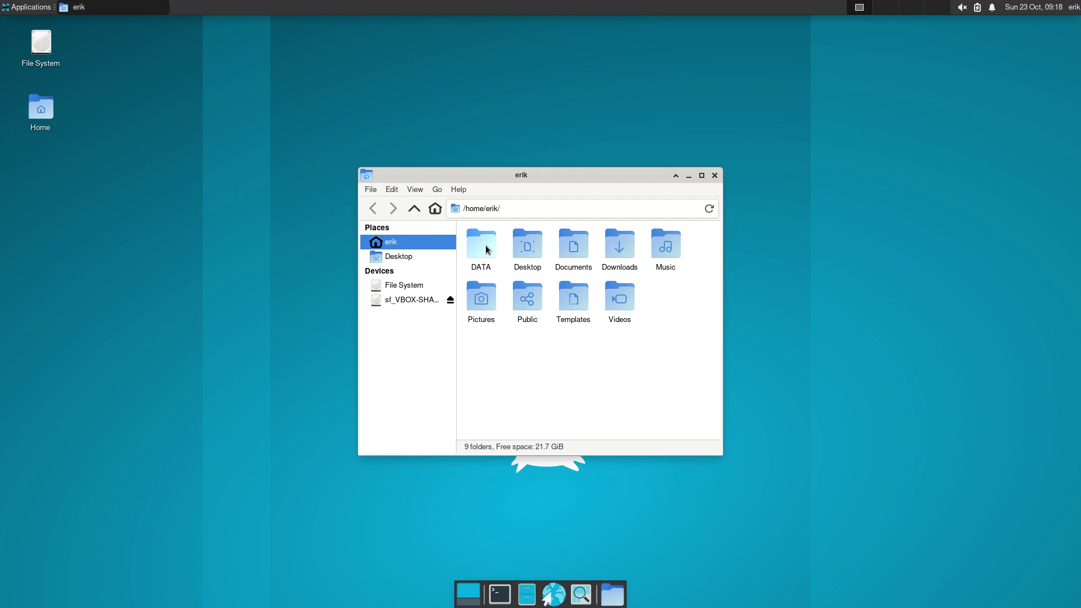
pyautogui.doubleClick(481, 246)
pyautogui.doubleClick(487, 244)
pyautogui.rightClick(543, 273)
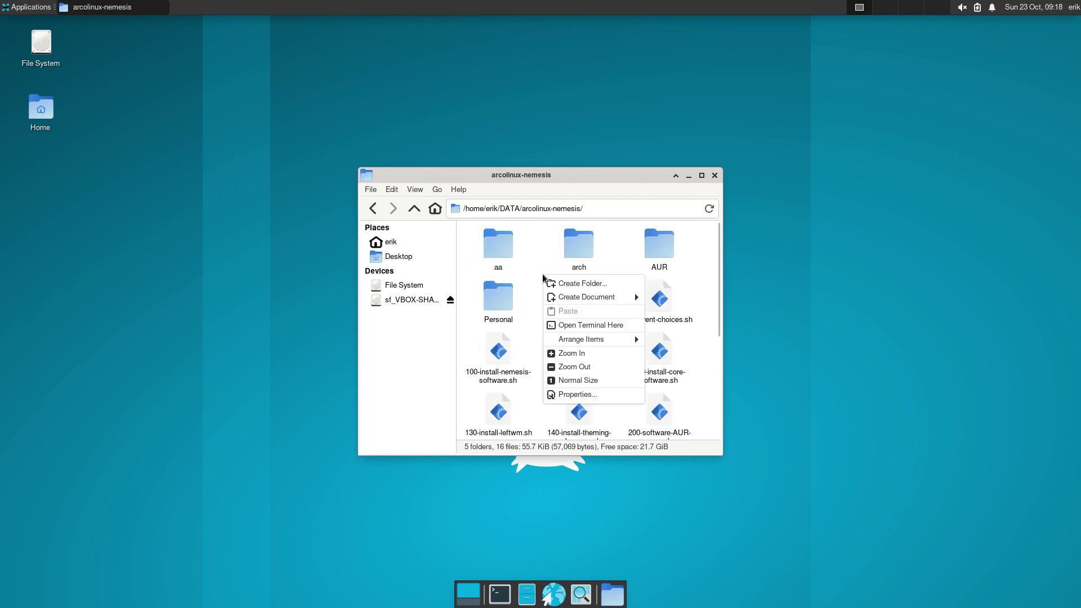
pyautogui.click(602, 325)
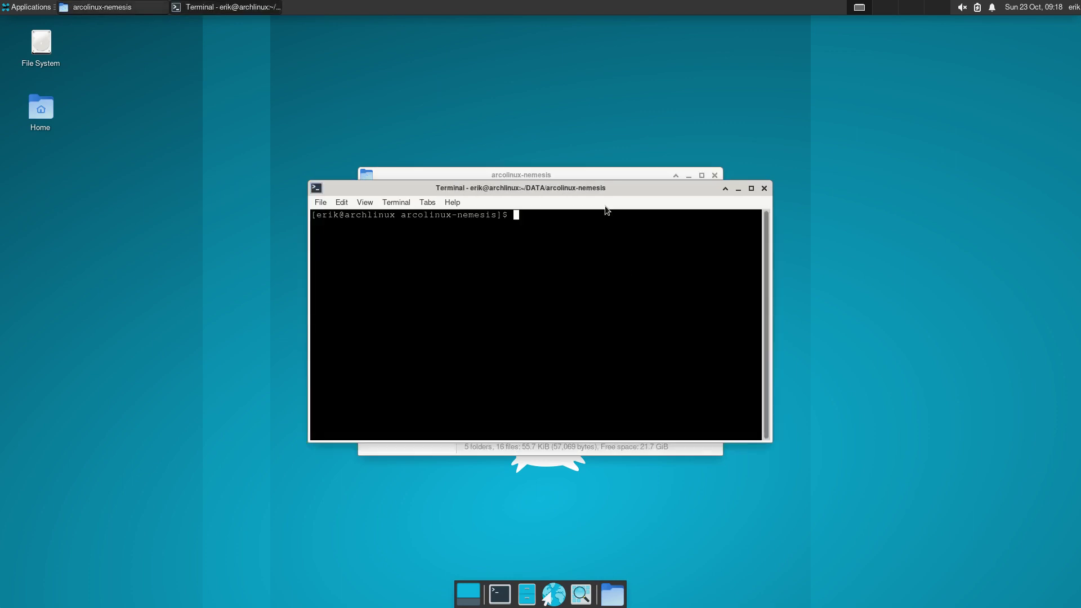
# Move the terminal and folder windows apart and run ./0-current-choices.sh, entering the sudo password.
pyautogui.moveTo(605, 197)
pyautogui.mouseDown()
pyautogui.moveTo(656, 210)
pyautogui.moveTo(827, 319)
pyautogui.mouseUp()
pyautogui.moveTo(575, 175); pyautogui.dragTo(330, 107)
pyautogui.click(637, 410)
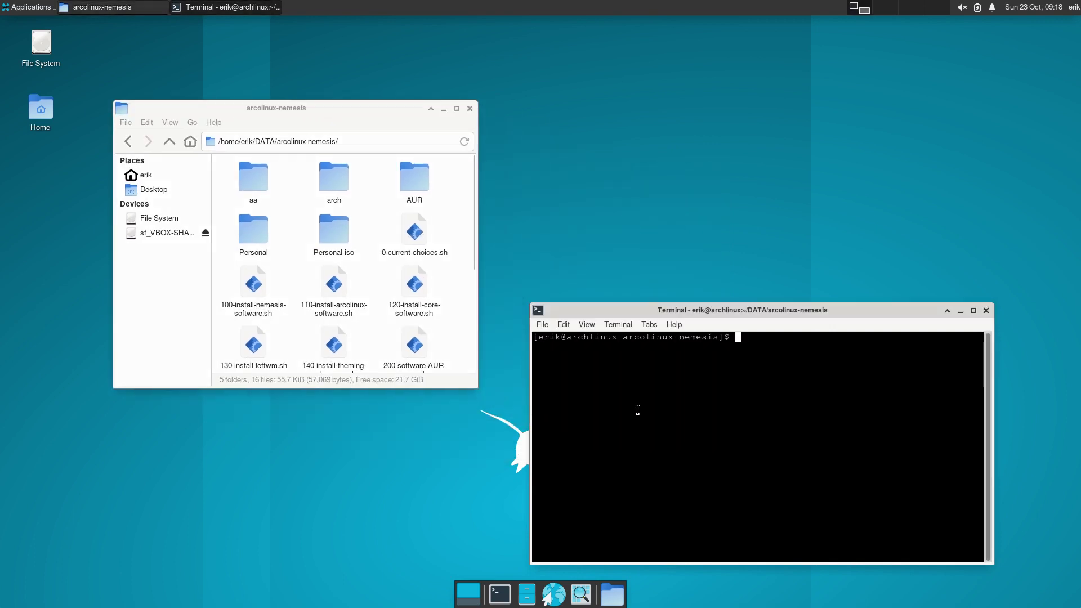
pyautogui.write('0')
pyautogui.press('Tab')
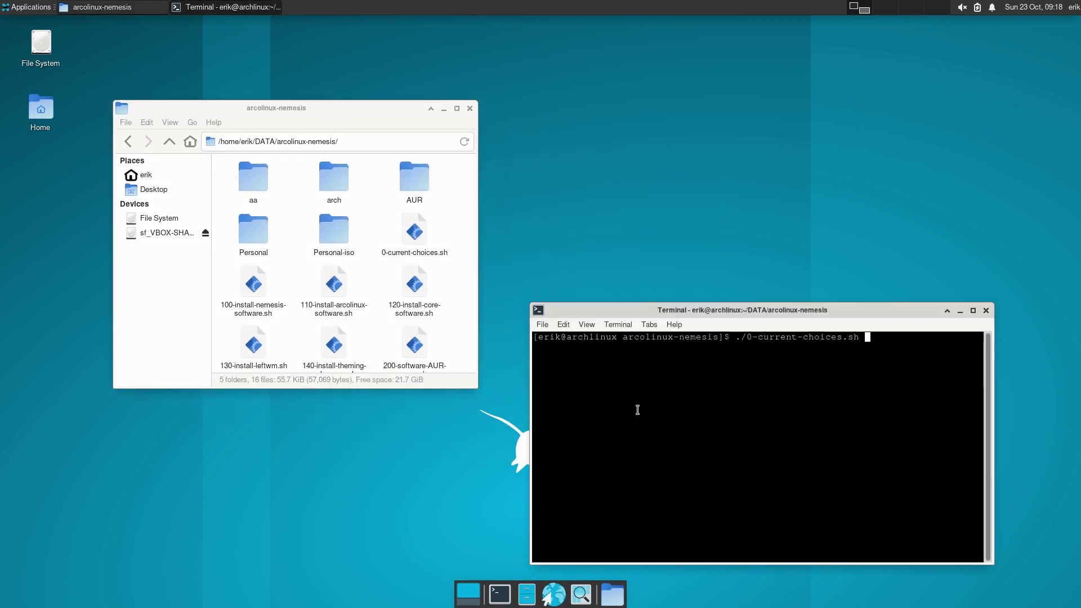
pyautogui.press('Return')
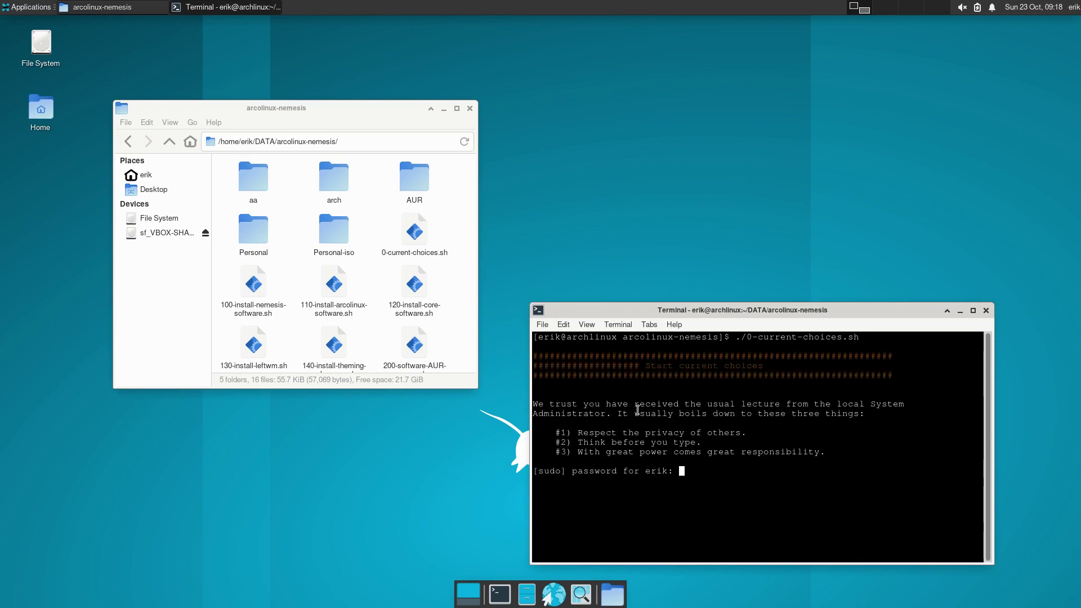
pyautogui.press('Return')
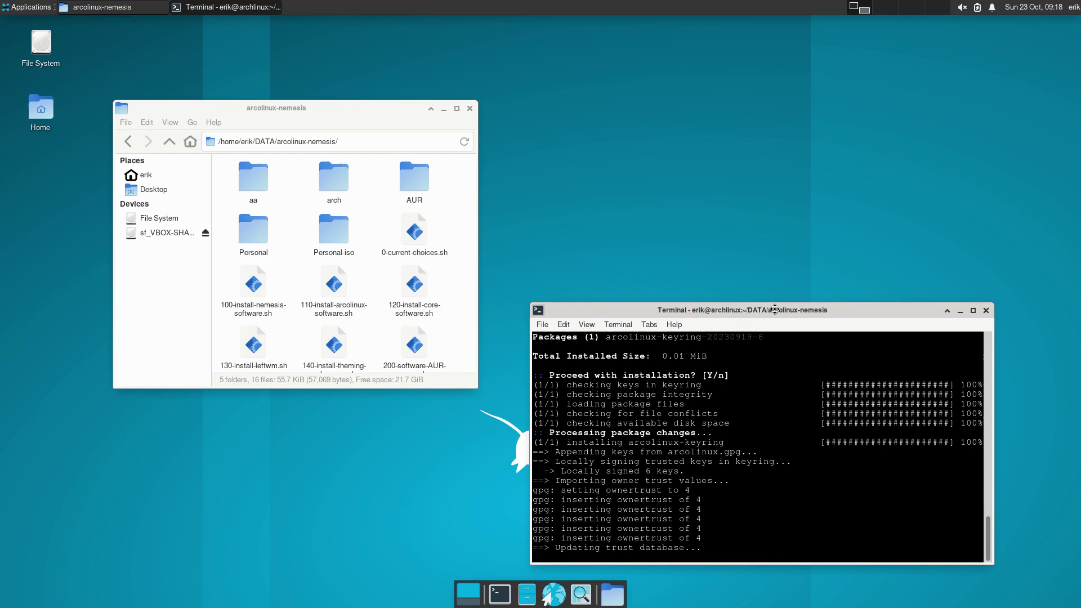
# Tile the terminal and the arcolinux-nemesis folder window side by side, then select and deselect 400-remove-software.sh.
pyautogui.moveTo(769, 310); pyautogui.dragTo(1080, 282)
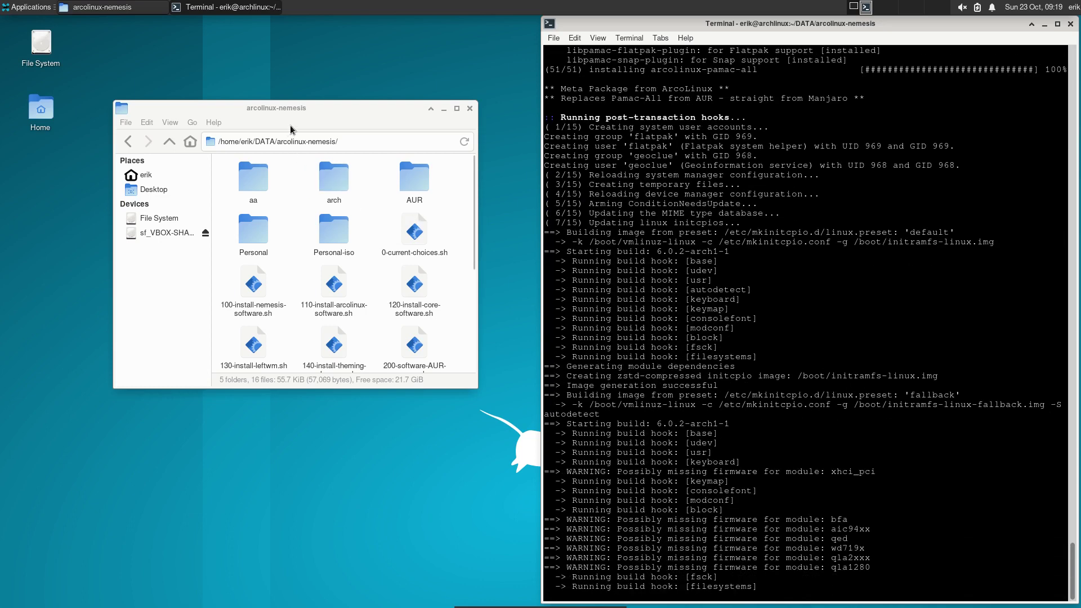
pyautogui.moveTo(284, 114); pyautogui.dragTo(0, 243)
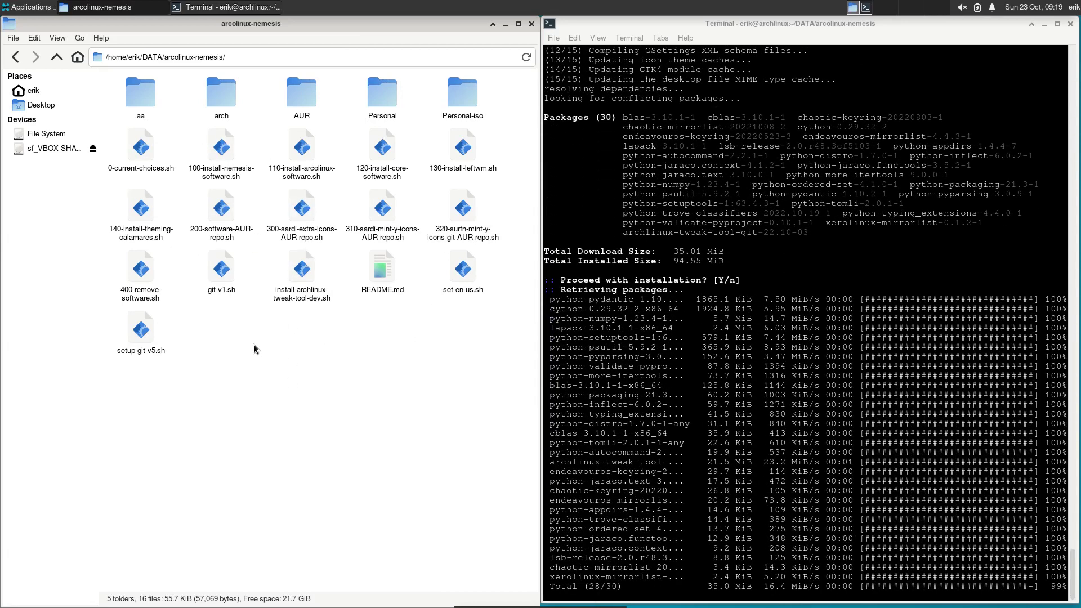
pyautogui.click(144, 283)
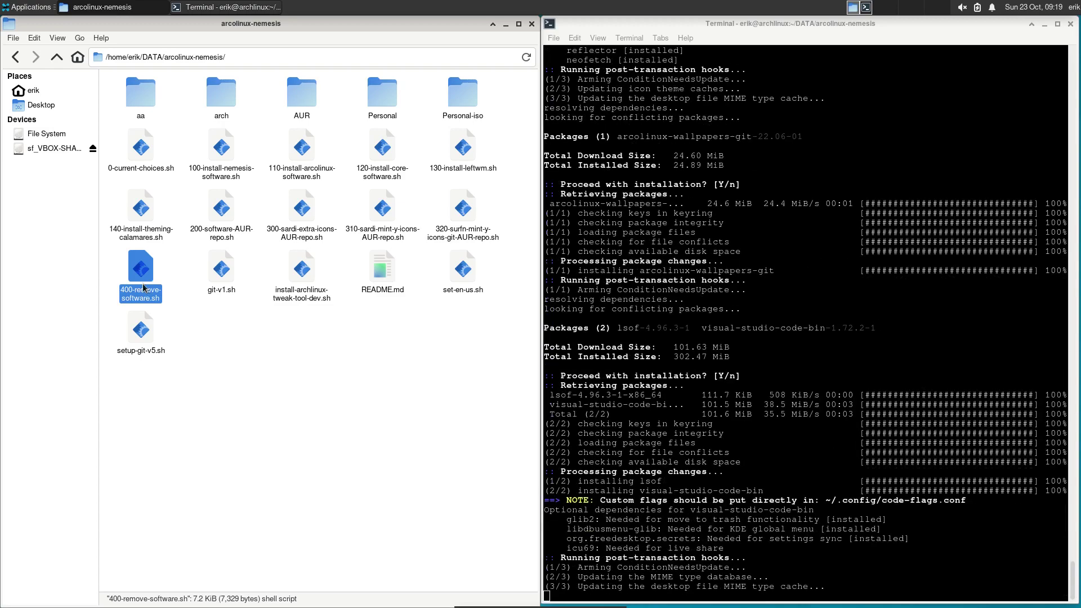
pyautogui.click(250, 387)
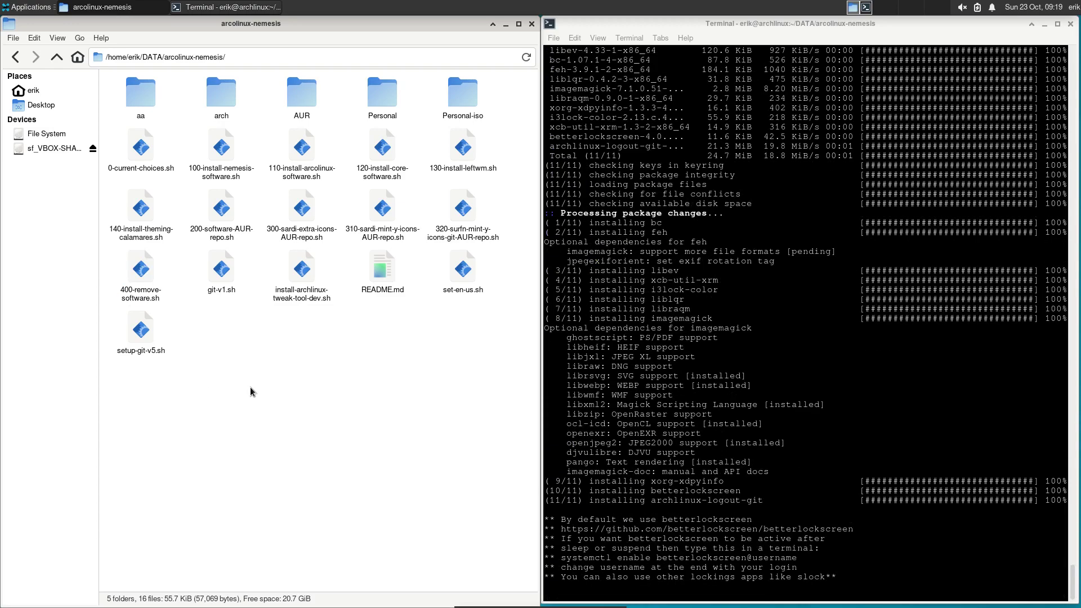